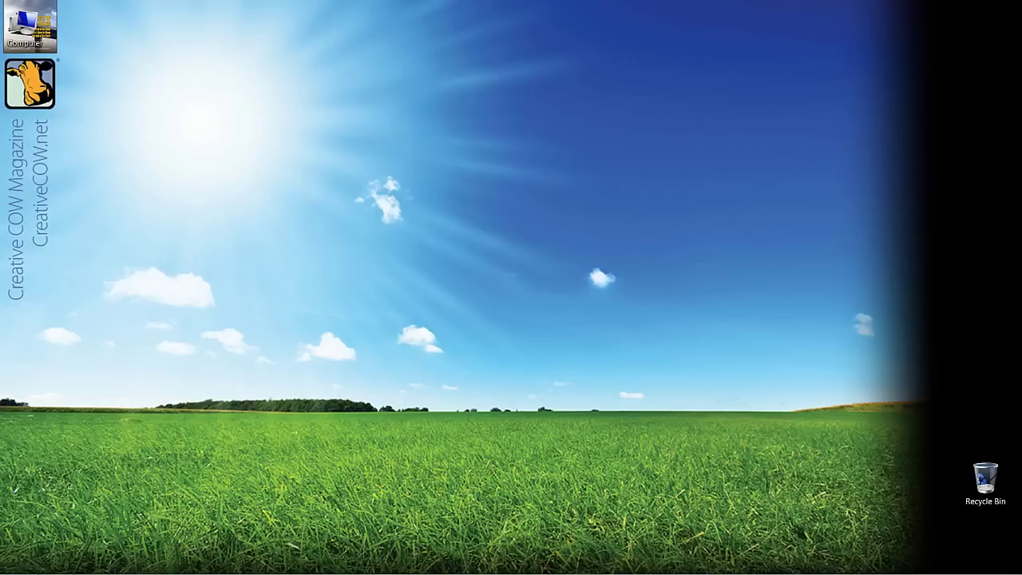
# - Open the Sequences and Motocross bins and edit clip 000941 into a new sequence in Sequences
pyautogui.hotkey('alt', 'Tab')
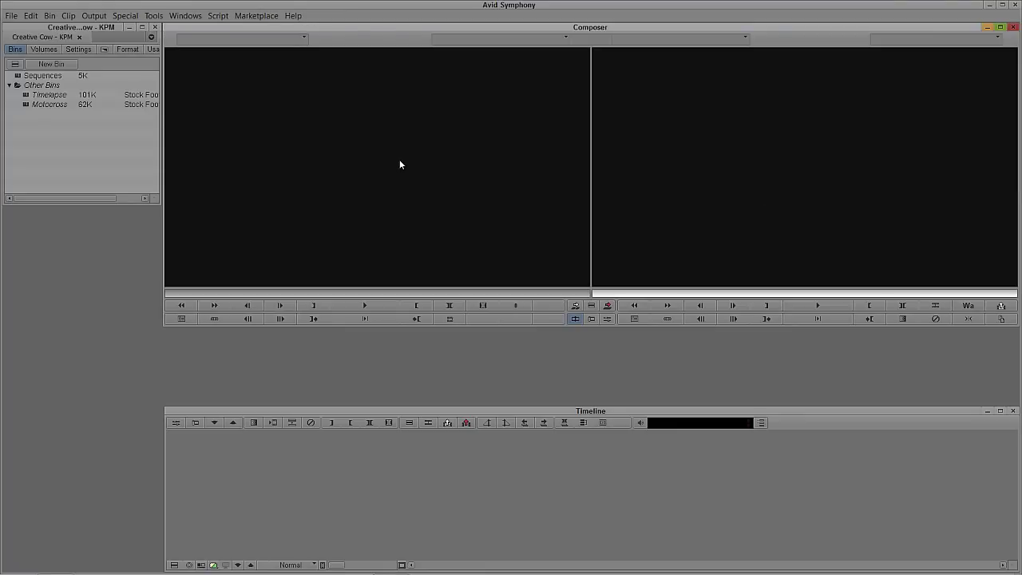
pyautogui.doubleClick(18, 76)
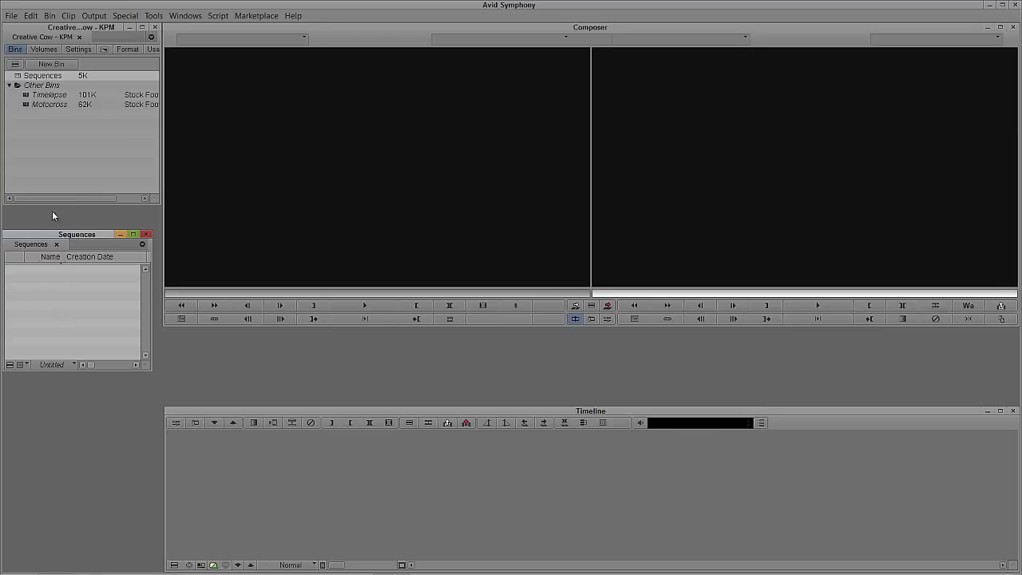
pyautogui.doubleClick(25, 104)
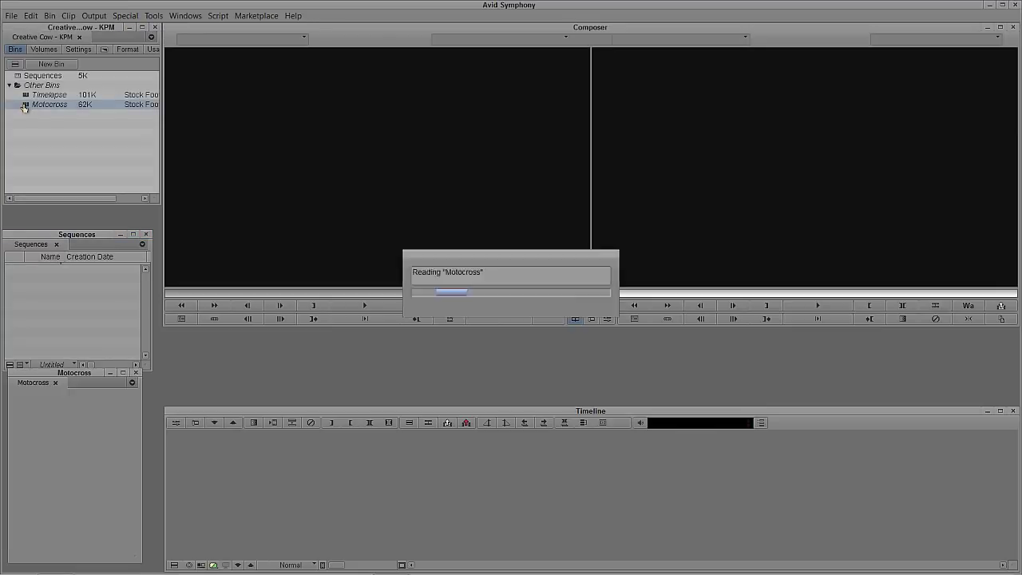
pyautogui.click(35, 419)
pyautogui.doubleClick(35, 419)
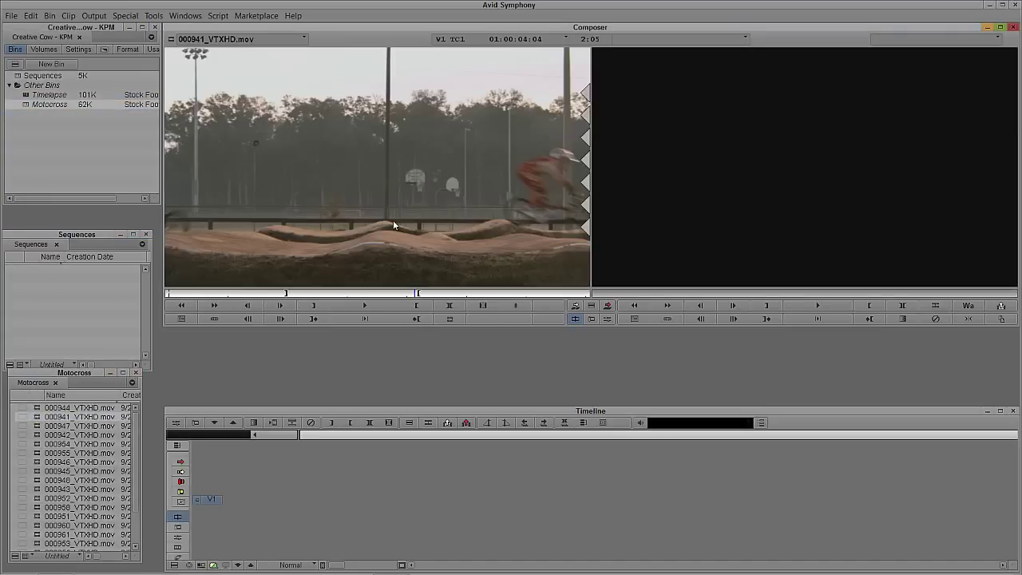
pyautogui.press('b')
pyautogui.click(496, 235)
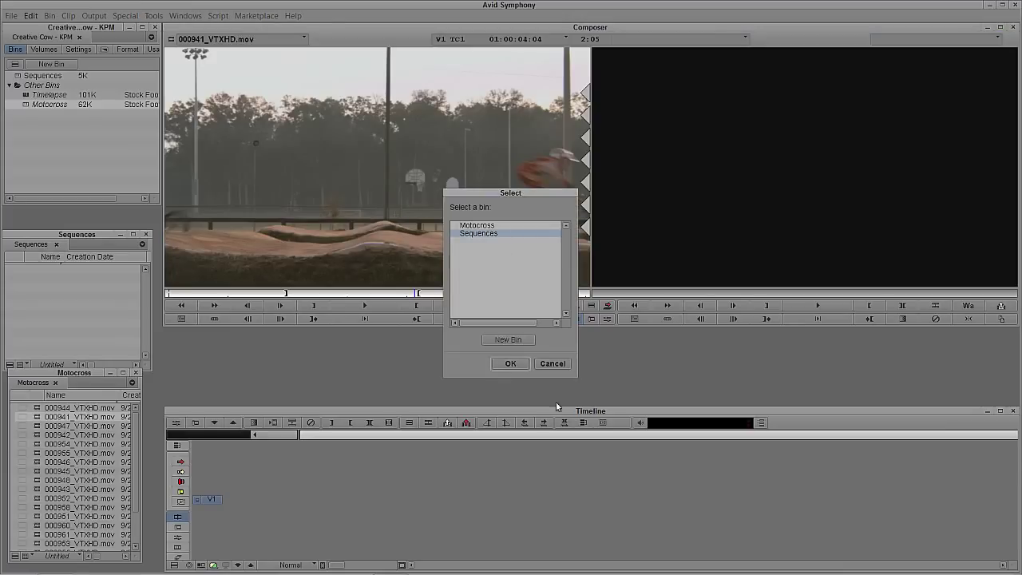
pyautogui.click(510, 364)
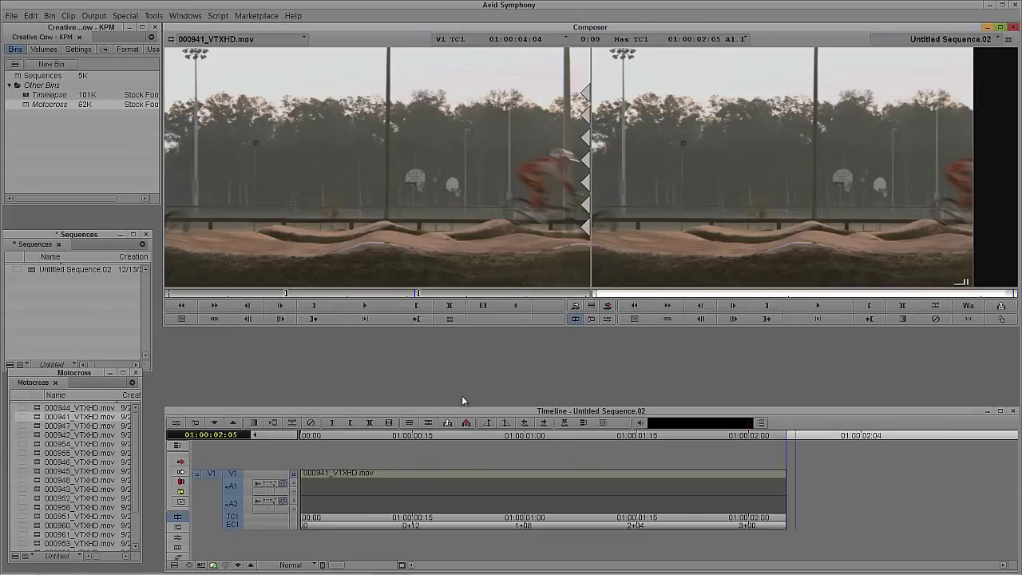
# - Delete the A1 and A2 audio tracks from the new sequence
pyautogui.click(451, 486)
pyautogui.click(417, 486)
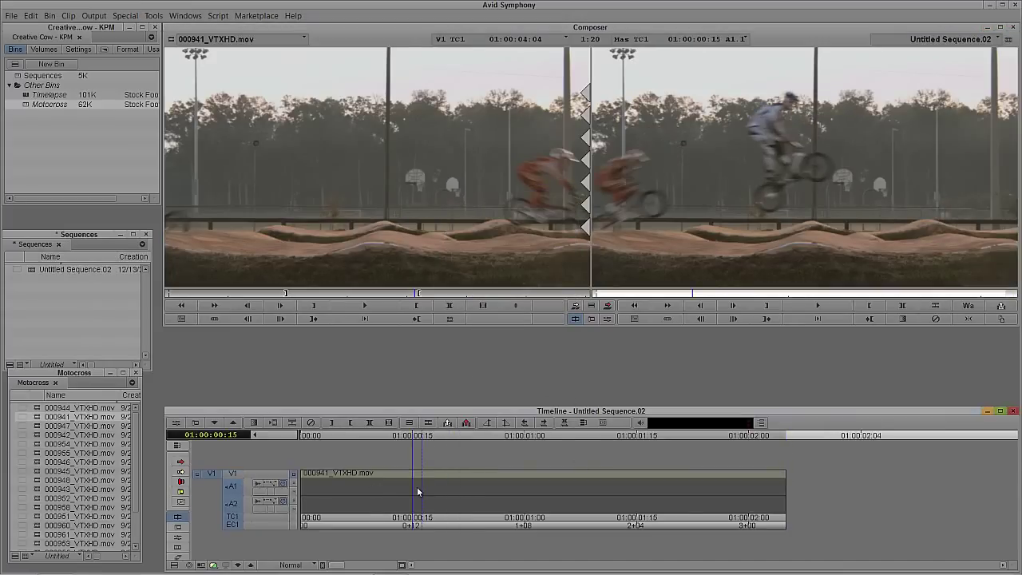
pyautogui.press('Delete')
pyautogui.click(505, 301)
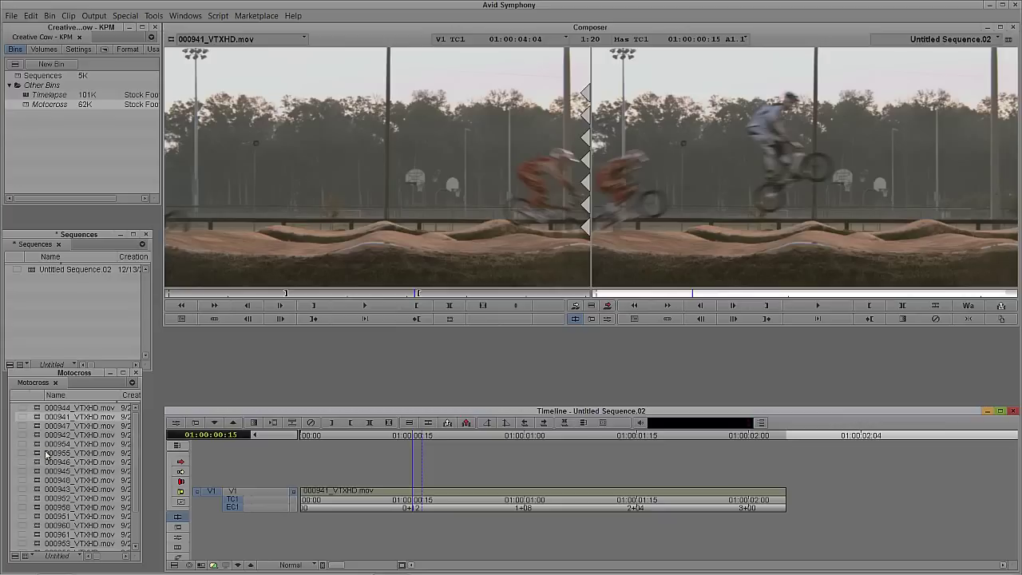
# - Append clip 000954 at the sequence end, then mark an in point in 000958
pyautogui.moveTo(42, 444); pyautogui.dragTo(315, 251)
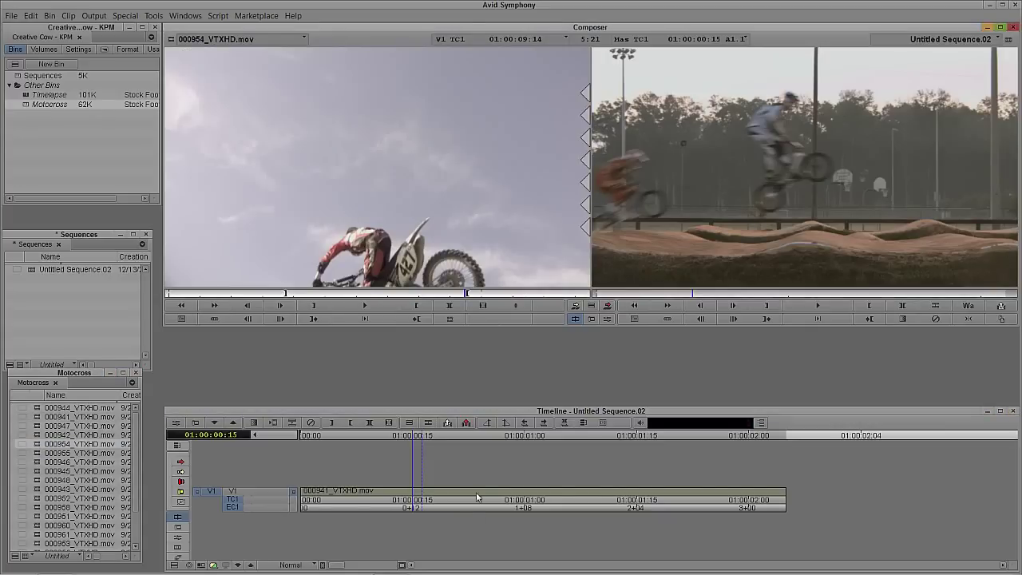
pyautogui.moveTo(477, 498); pyautogui.dragTo(830, 501)
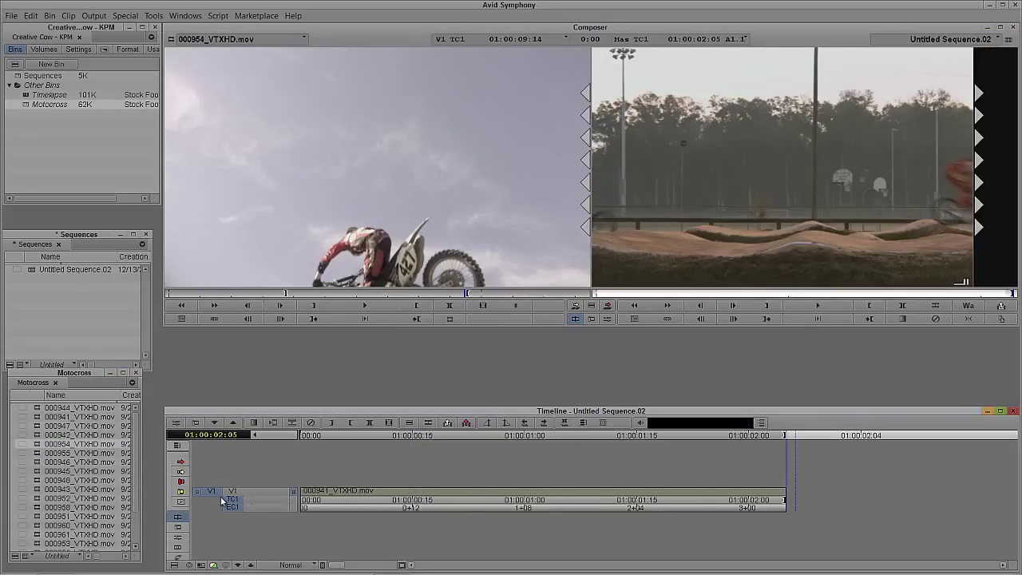
pyautogui.press('v')
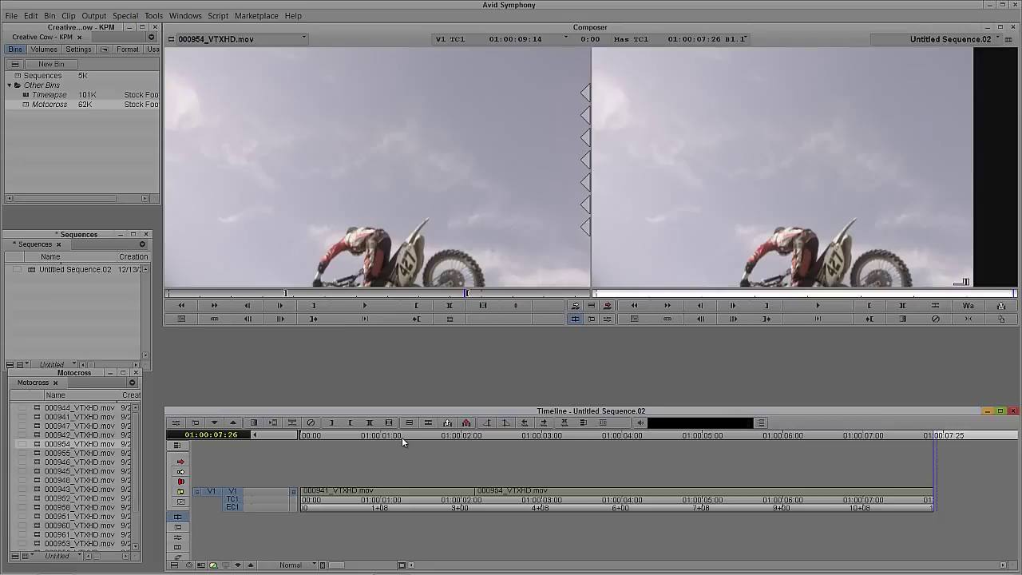
pyautogui.doubleClick(38, 508)
pyautogui.moveTo(306, 297); pyautogui.dragTo(421, 295)
pyautogui.press('i')
# - Append the marked 000958 portion and add 12-frame dissolves at every cut
pyautogui.press('v')
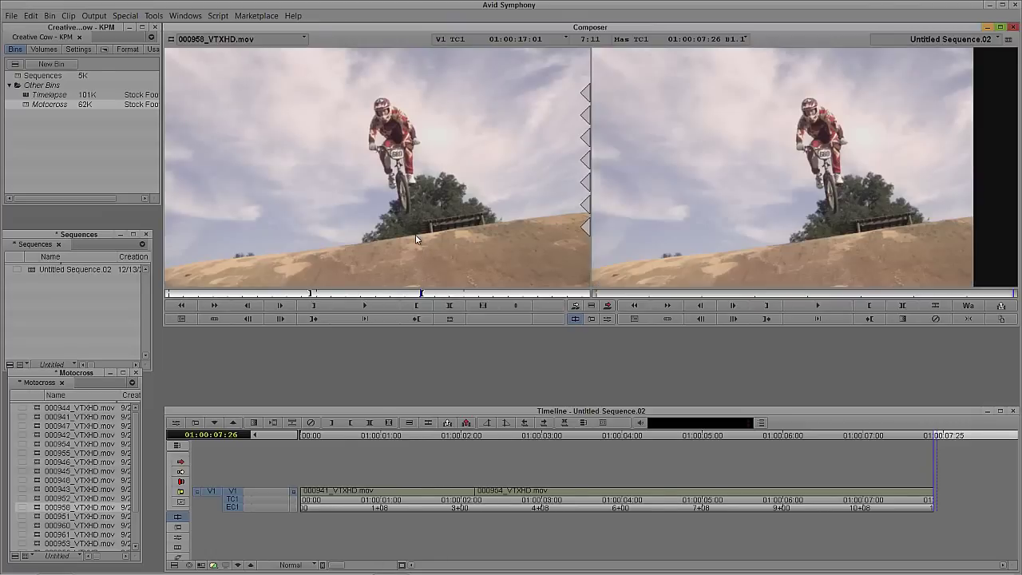
pyautogui.click(511, 501)
pyautogui.moveTo(469, 501); pyautogui.dragTo(673, 496)
pyautogui.press('o')
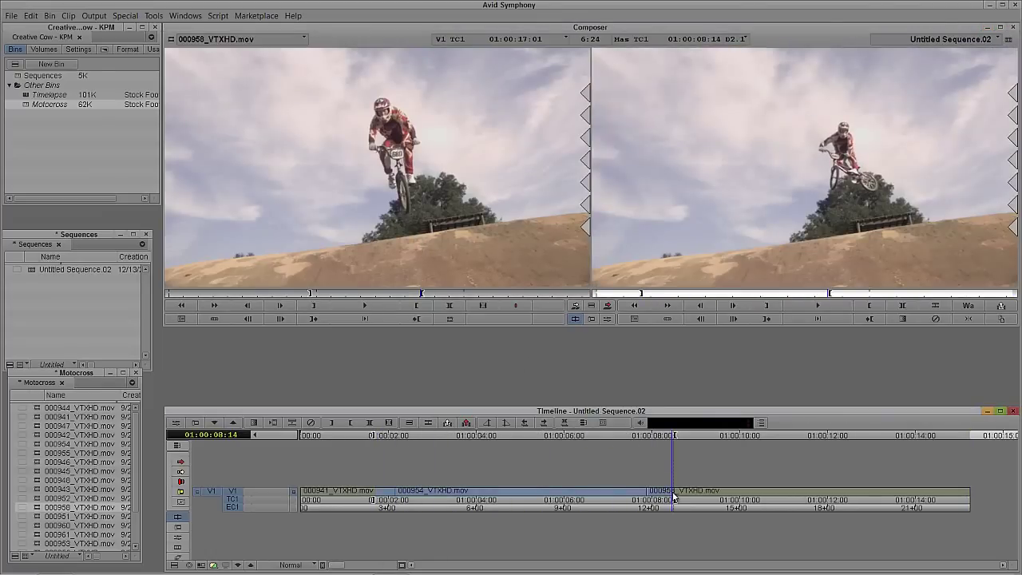
pyautogui.press('\\')
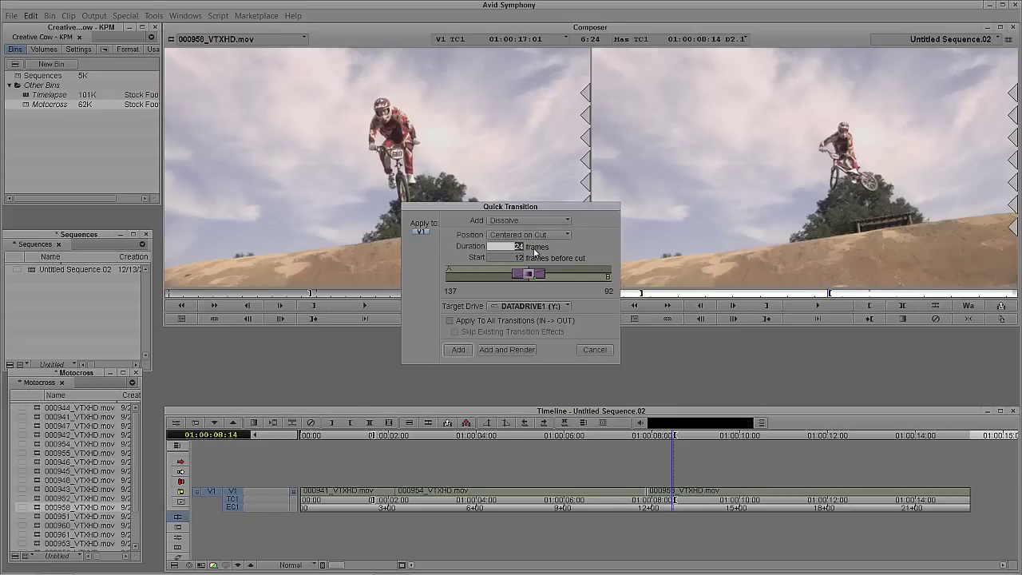
pyautogui.write('12')
pyautogui.click(469, 318)
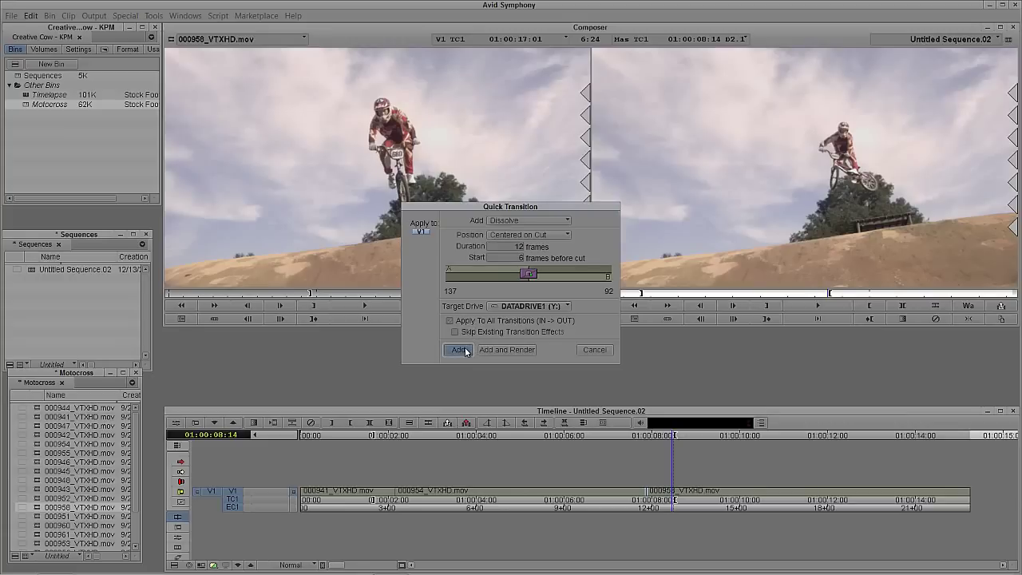
pyautogui.click(458, 349)
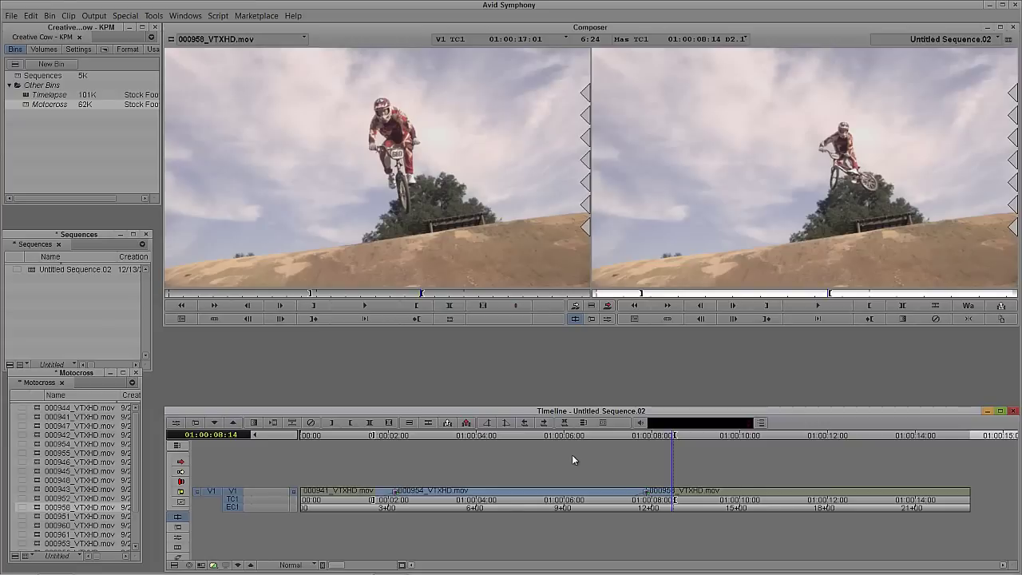
# - Add a new V2 video track and route the source video to V2
pyautogui.hotkey('ctrl', 'y')
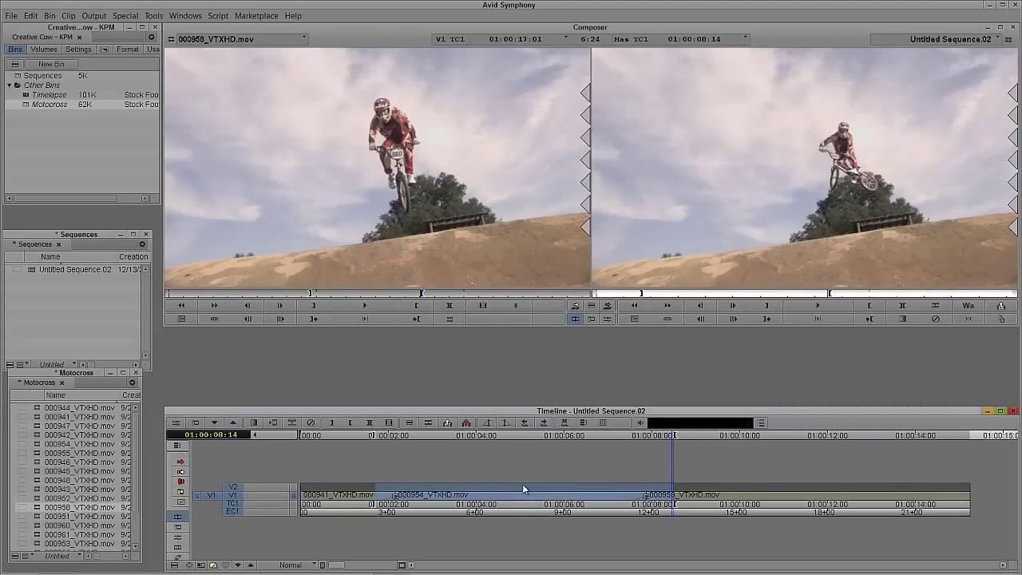
pyautogui.click(522, 484)
pyautogui.moveTo(234, 500); pyautogui.dragTo(232, 487)
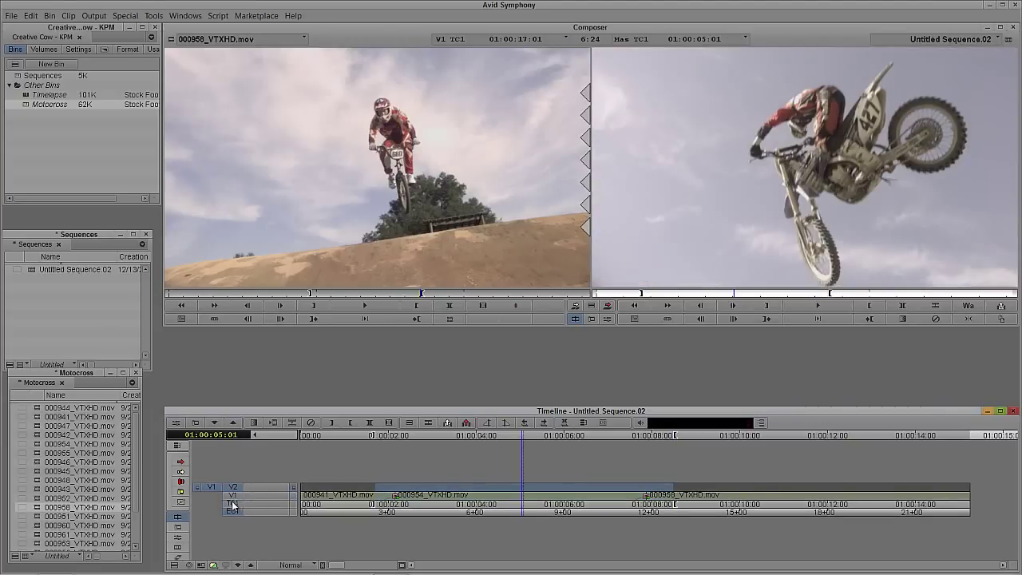
pyautogui.click(416, 505)
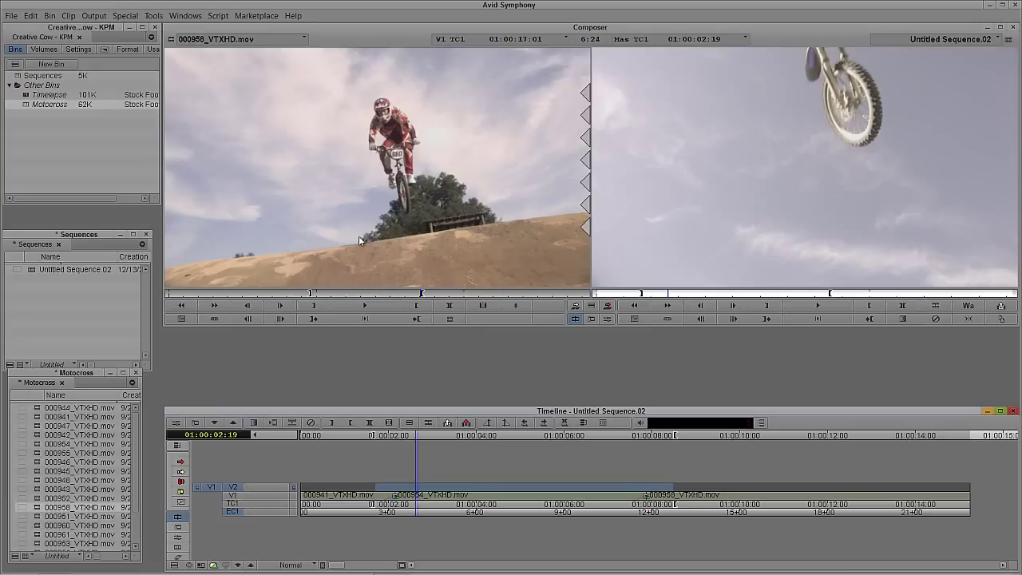
# - Create a new title and type MOTOCROSSING on the title canvas
pyautogui.click(71, 17)
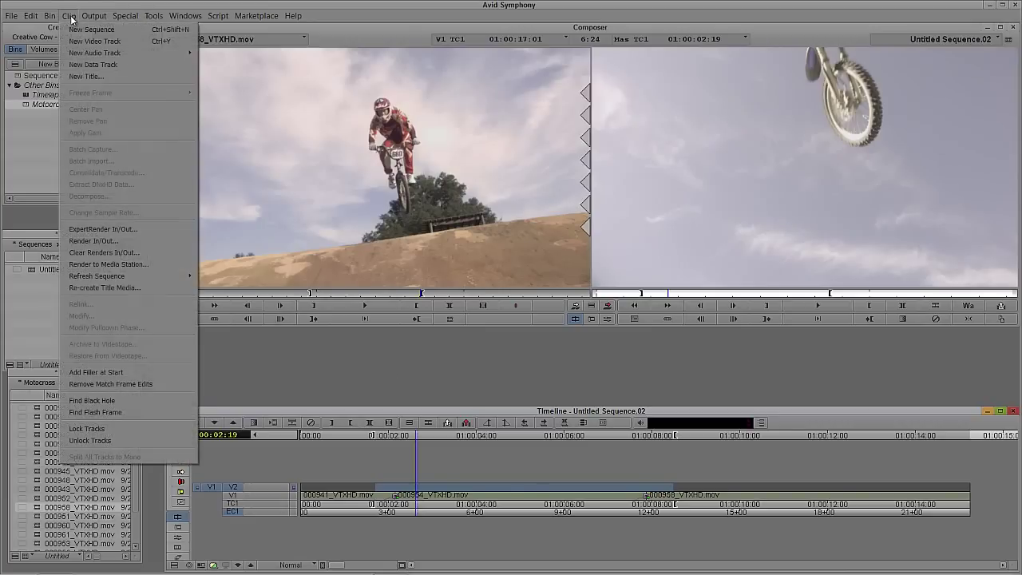
pyautogui.click(81, 76)
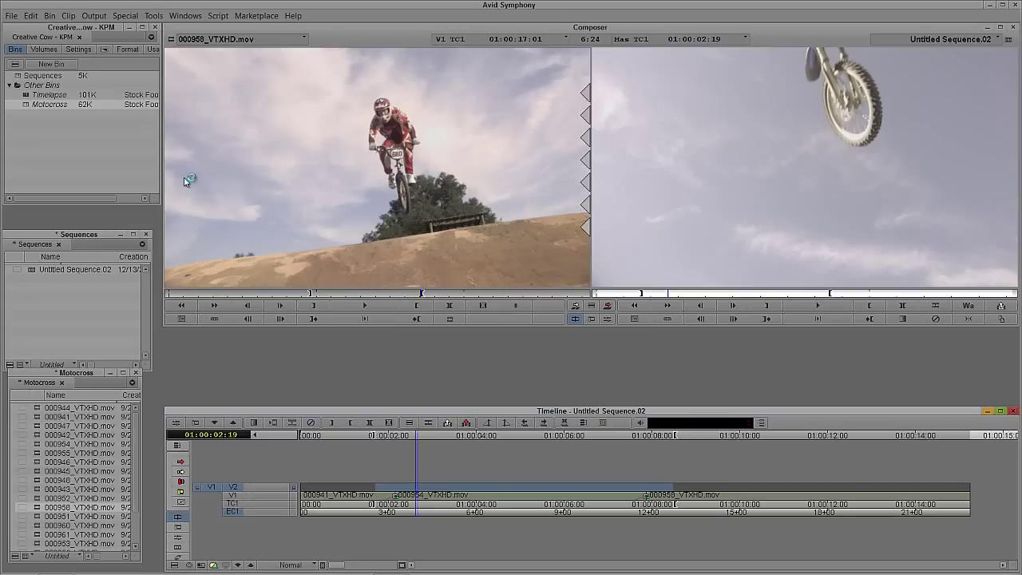
pyautogui.click(536, 307)
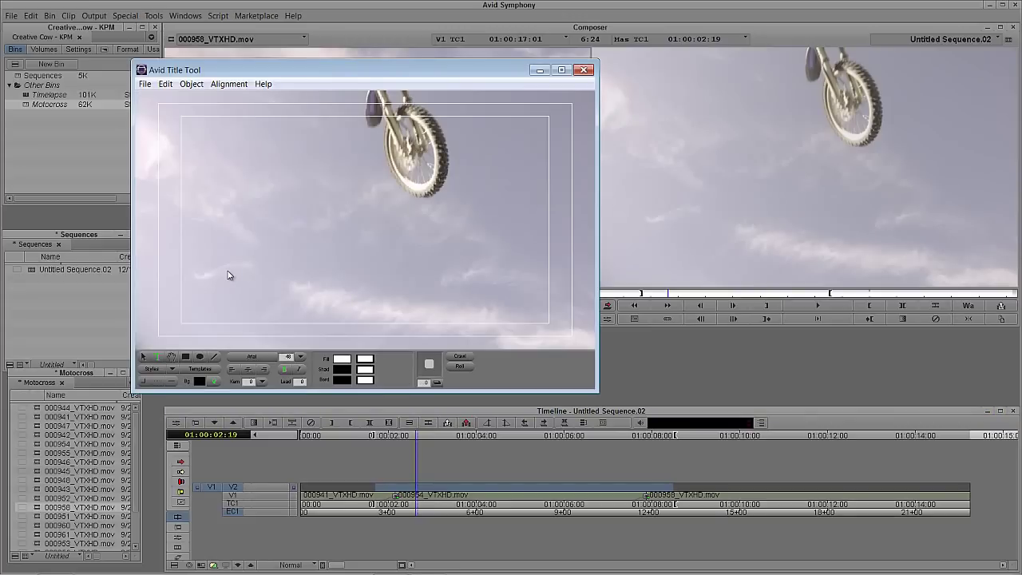
pyautogui.click(228, 275)
pyautogui.write('MOTOCROSSI')
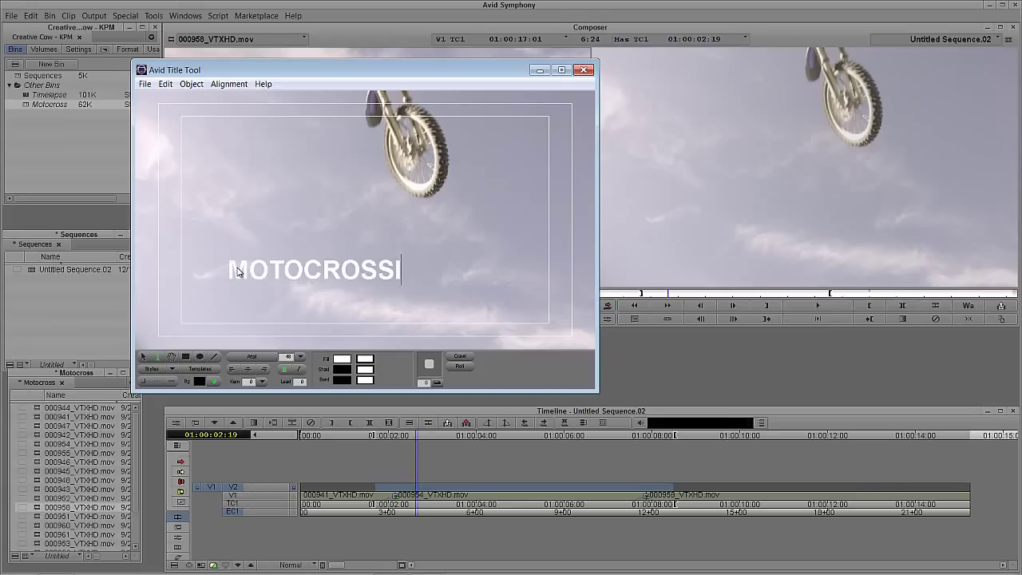
pyautogui.write('NG')
# - Set the MOTOCROSSING text font to Impact
pyautogui.click(147, 356)
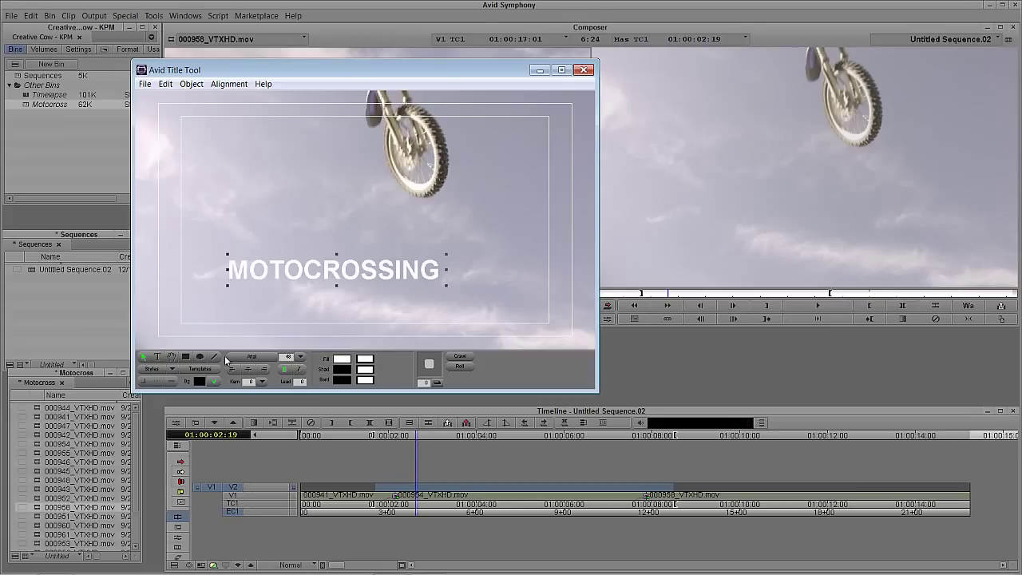
pyautogui.click(248, 359)
pyautogui.press('i')
pyautogui.press('Return')
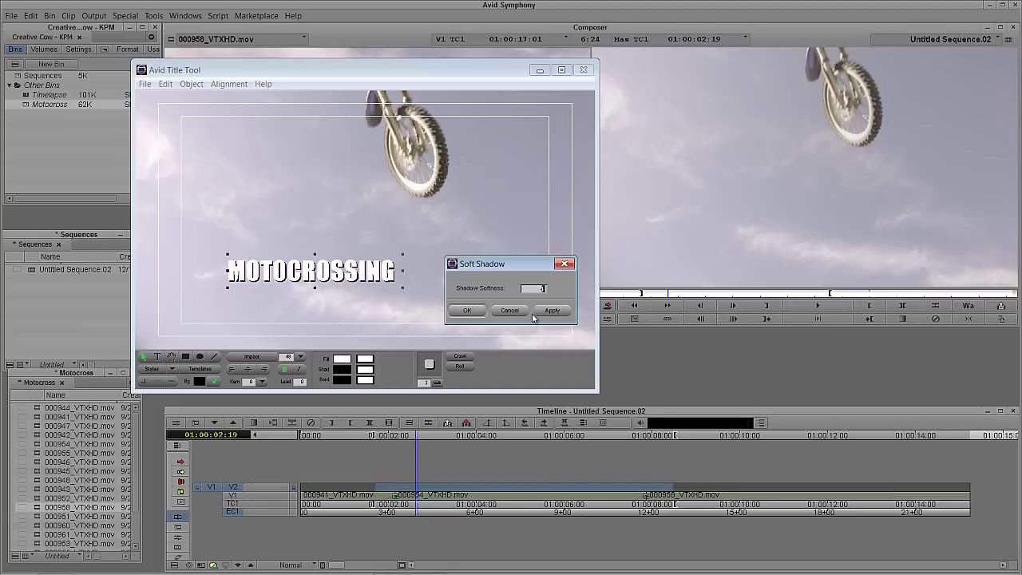
# - Apply shadow softness 4 and move the title to the lower left
pyautogui.click(549, 311)
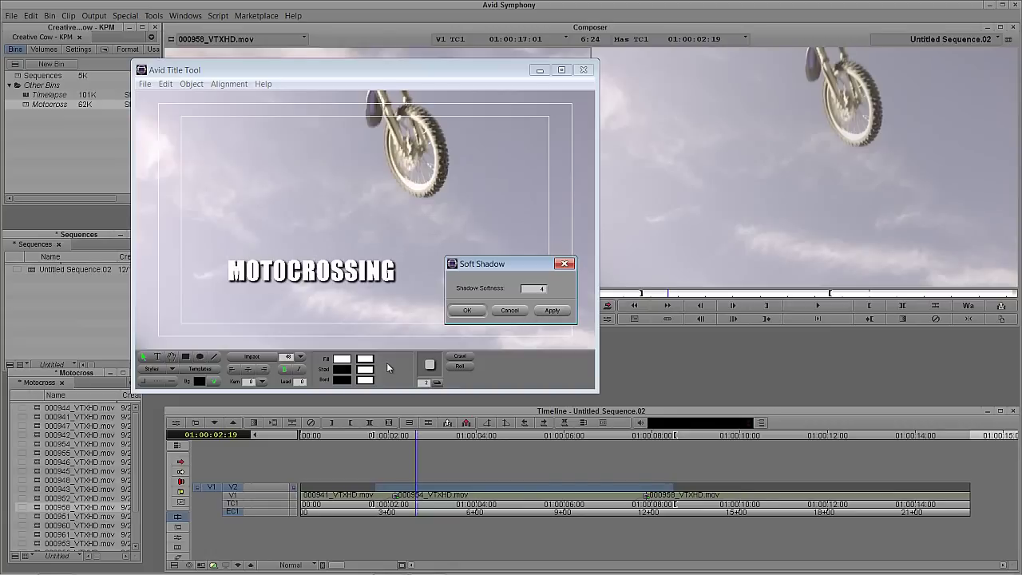
pyautogui.click(467, 310)
pyautogui.moveTo(333, 275); pyautogui.dragTo(287, 317)
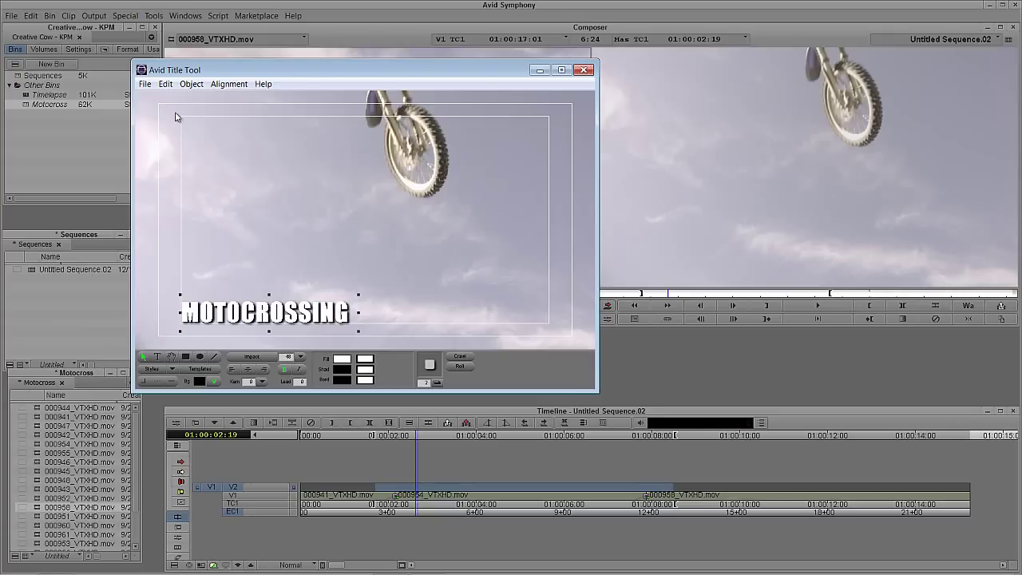
# - Toggle the Safe Title Area/Global Grid guides off and back on, moving the title meanwhile
pyautogui.click(192, 85)
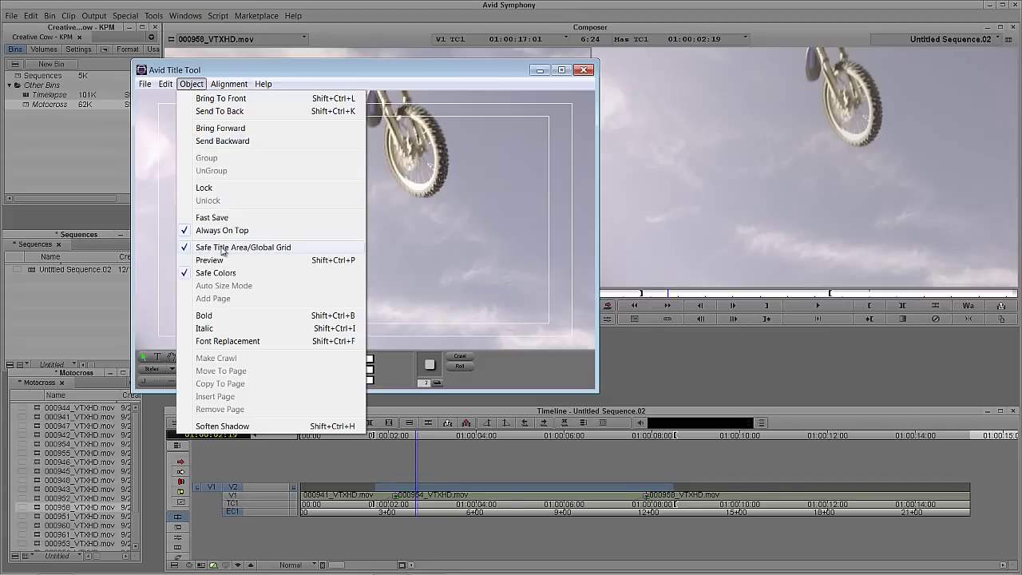
pyautogui.click(281, 251)
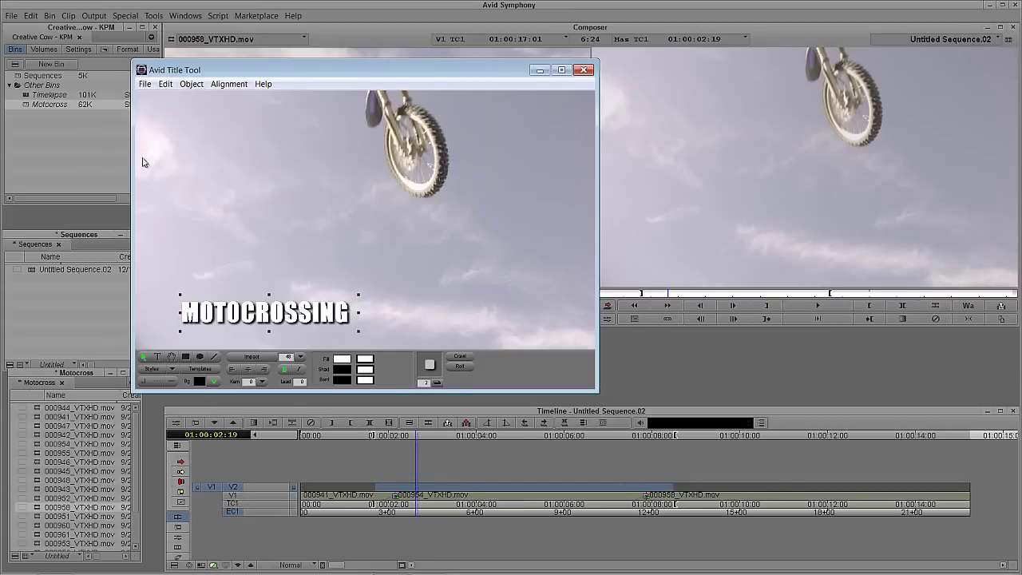
pyautogui.moveTo(246, 298); pyautogui.dragTo(515, 144)
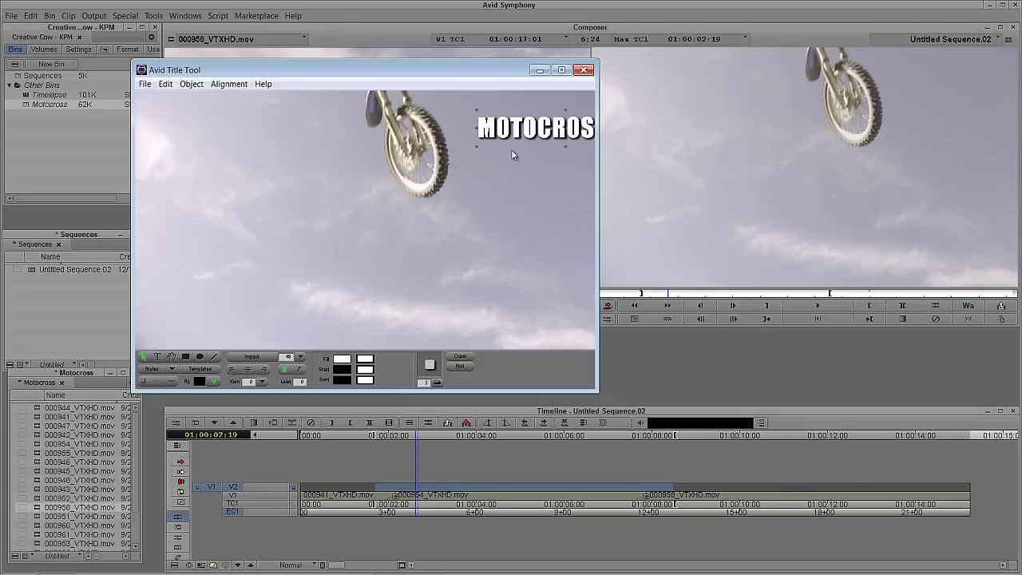
pyautogui.click(192, 84)
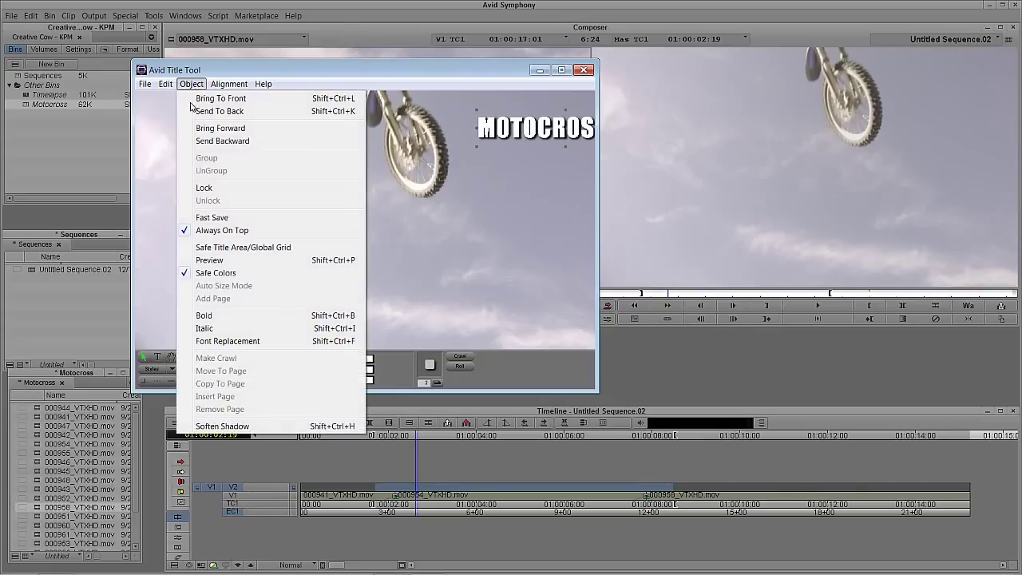
pyautogui.click(204, 247)
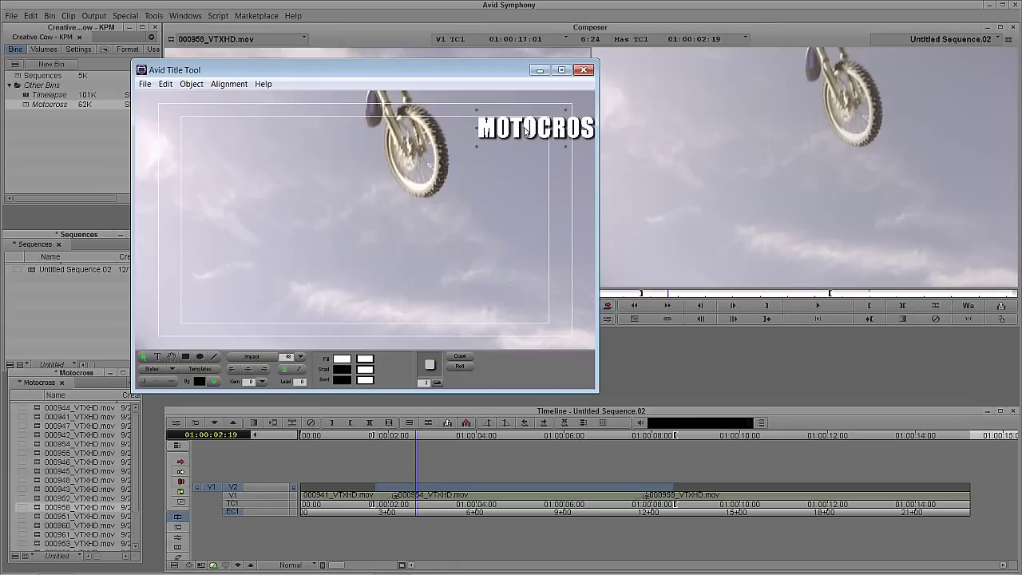
# - Drag the title back to the bottom left and nudge it onto the safe title edge
pyautogui.click(411, 177)
pyautogui.moveTo(180, 311); pyautogui.dragTo(183, 318)
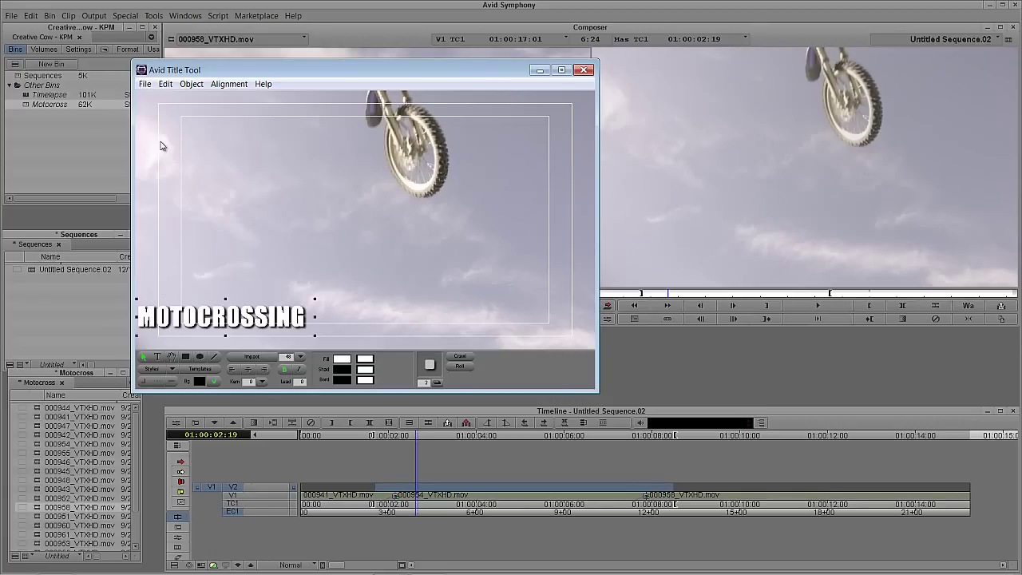
pyautogui.moveTo(176, 331); pyautogui.dragTo(210, 317)
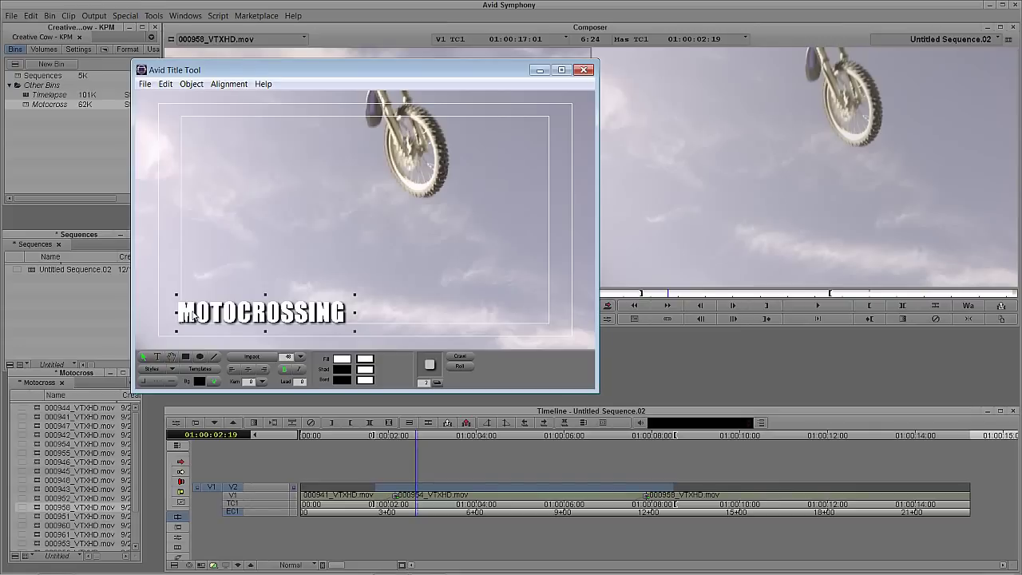
pyautogui.moveTo(193, 315); pyautogui.dragTo(208, 316)
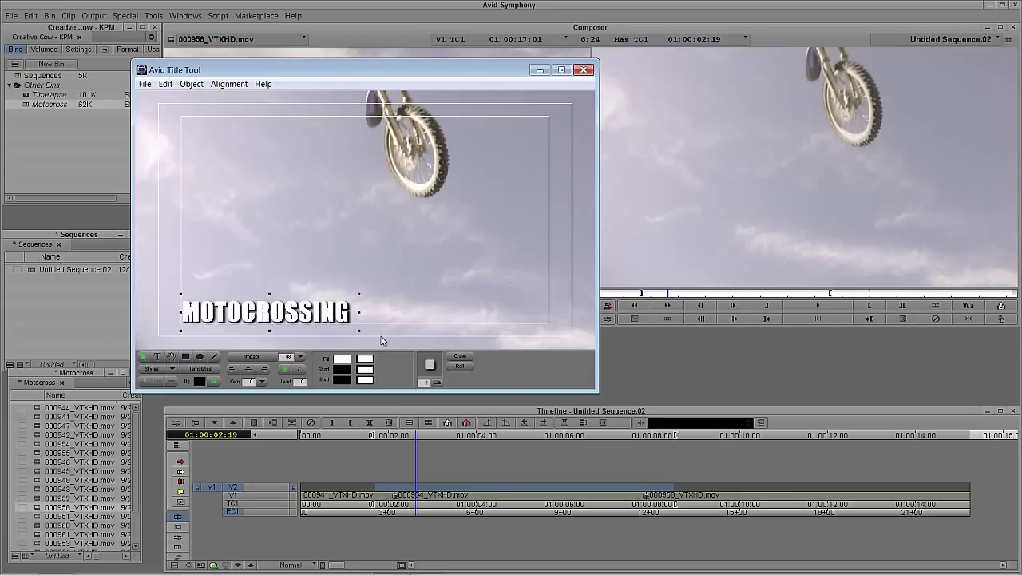
# - Save the title as 'Motocrossing' in the Sequences bin and close the Title Tool
pyautogui.click(145, 85)
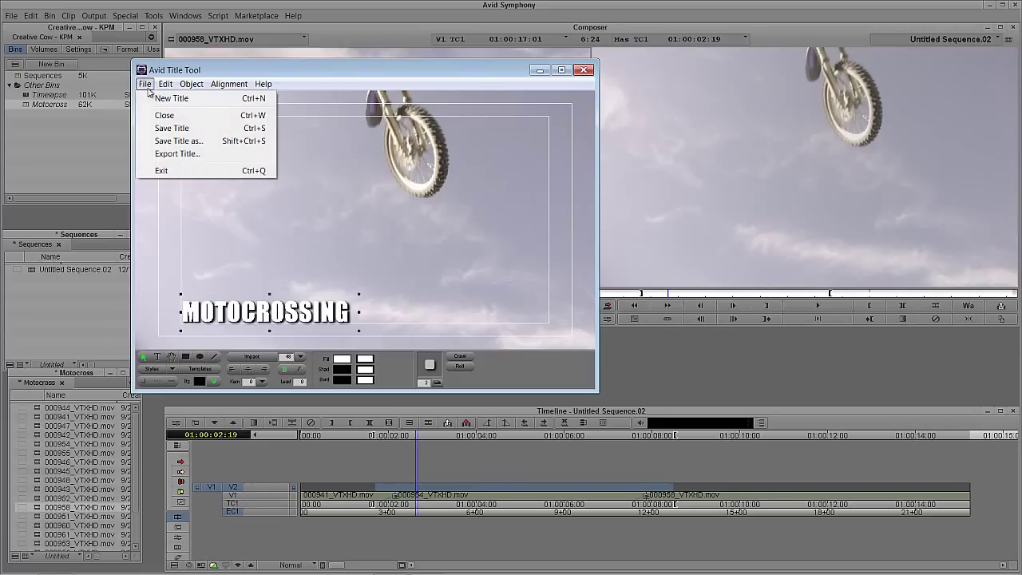
pyautogui.click(178, 141)
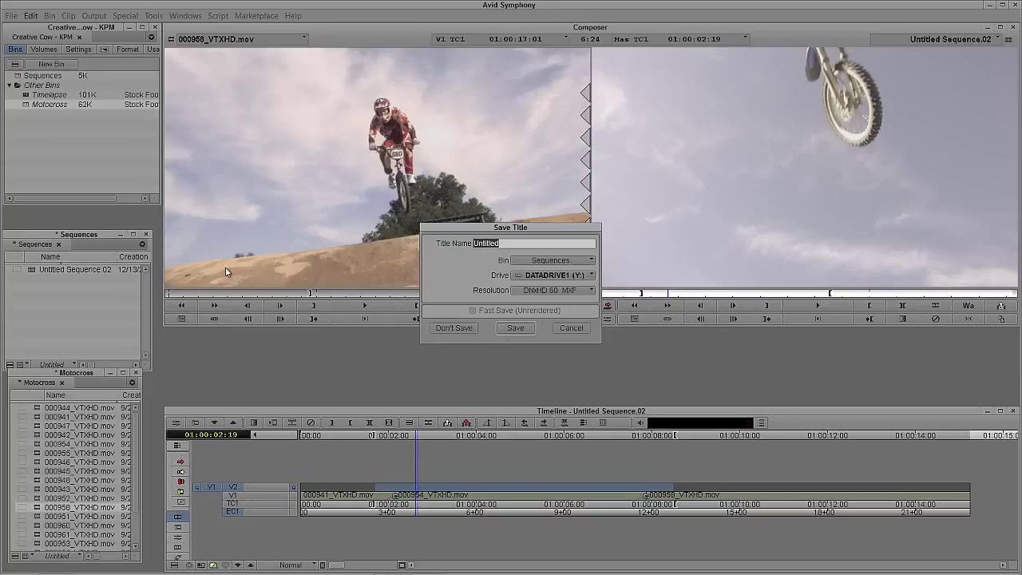
pyautogui.write('Motocrossing')
pyautogui.click(509, 329)
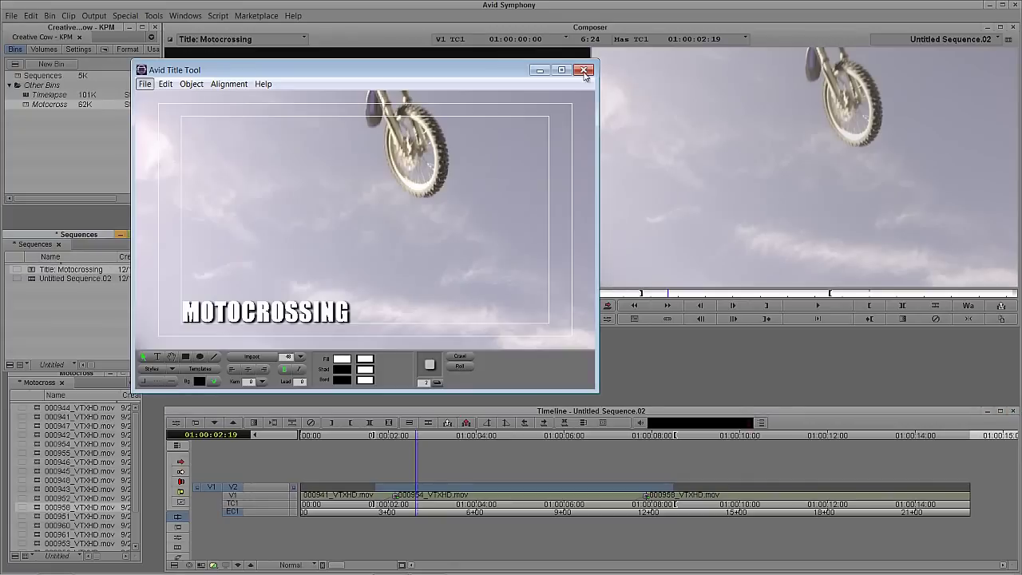
pyautogui.click(584, 71)
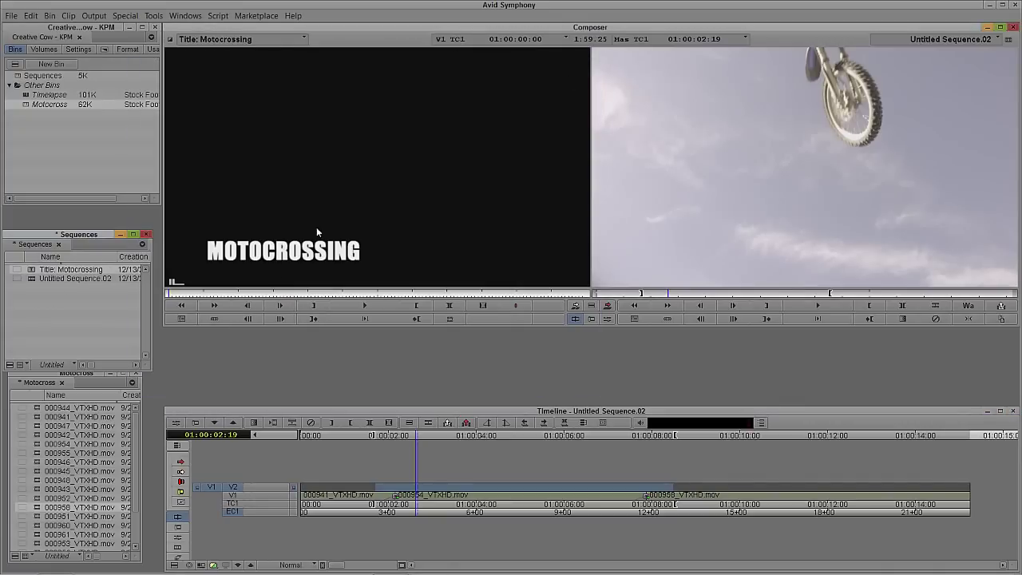
# - Mark the title clip and the sequence span, and edit the title onto V2
pyautogui.click(267, 293)
pyautogui.click(313, 305)
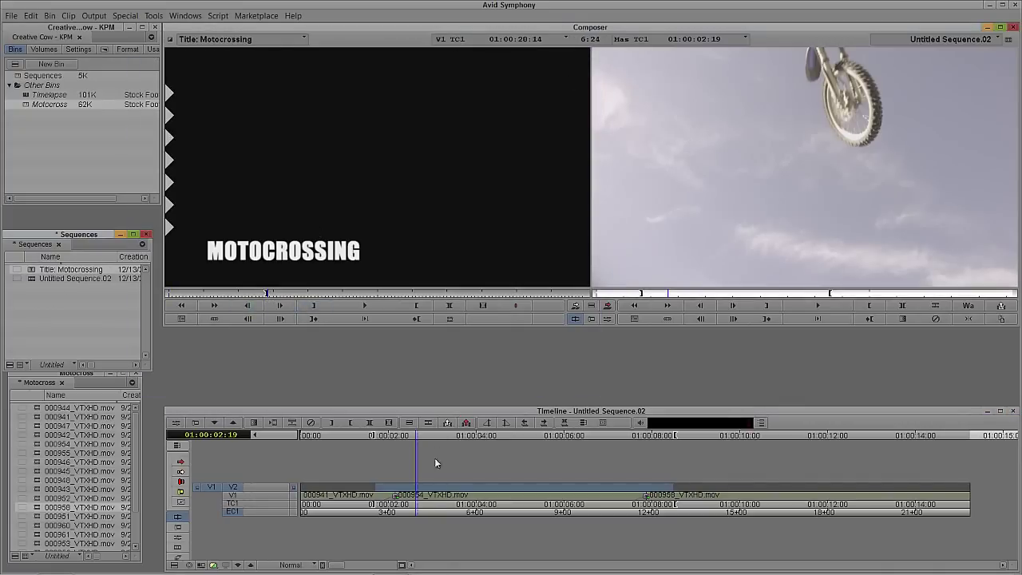
pyautogui.click(429, 479)
pyautogui.press('t')
pyautogui.click(468, 495)
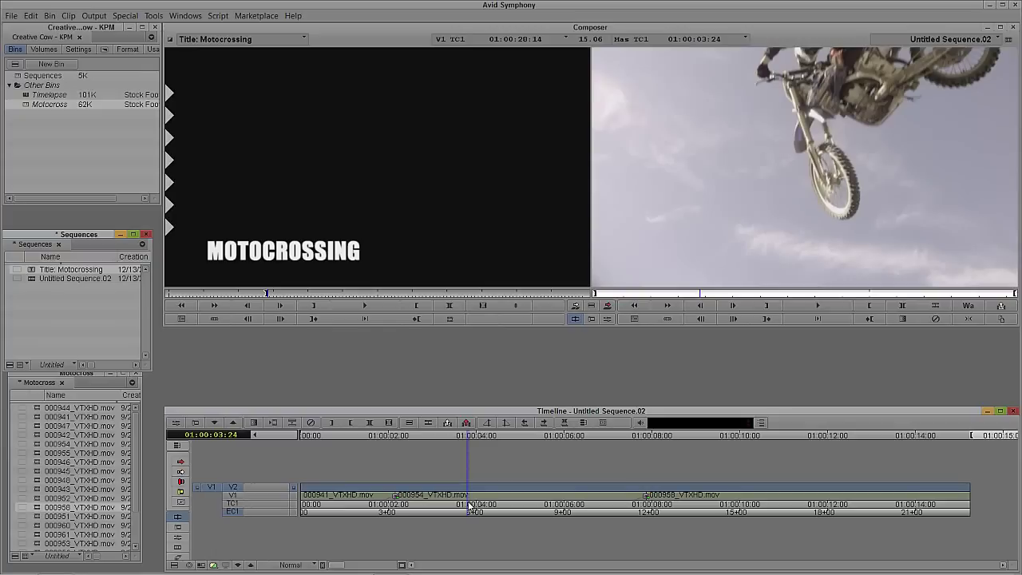
pyautogui.press('b')
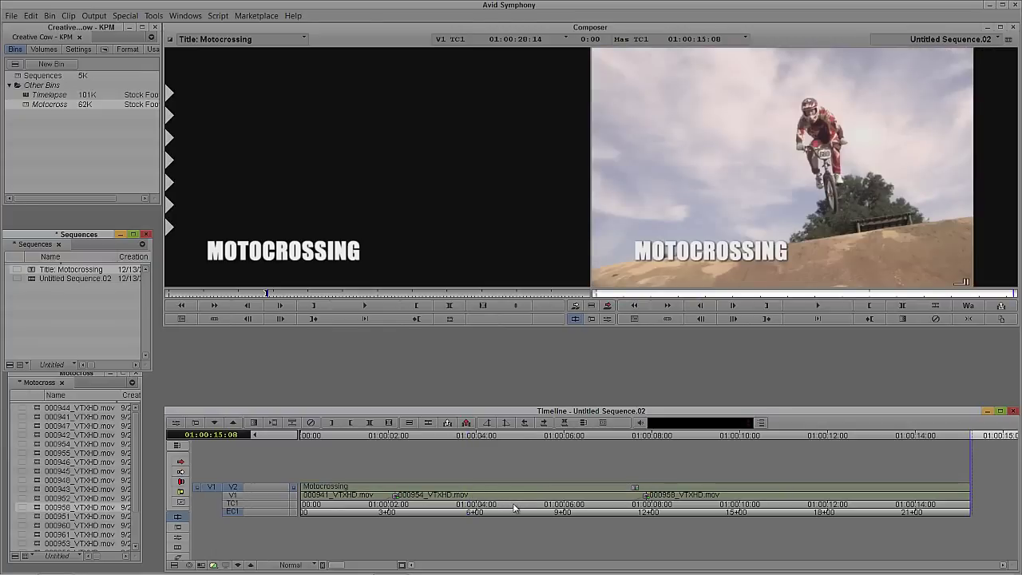
pyautogui.press('Home')
pyautogui.click(389, 503)
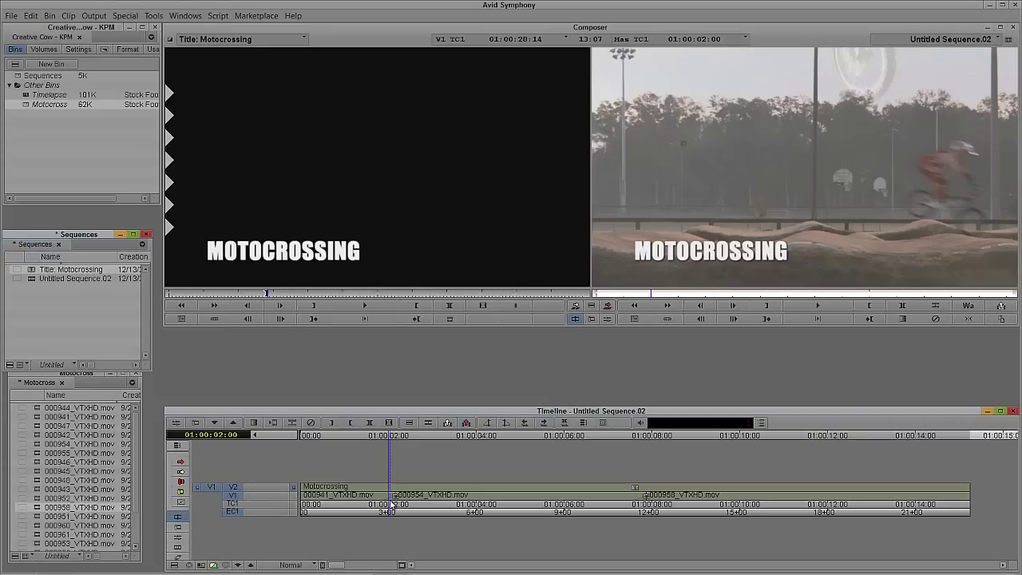
# - Add a third video track, V3, with Ctrl+Y
pyautogui.hotkey('ctrl', 'y')
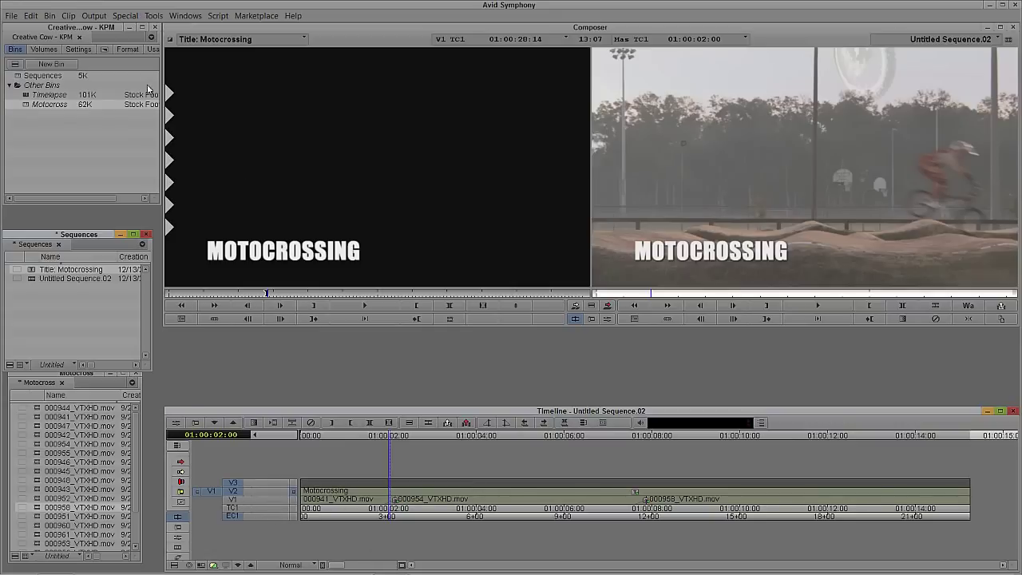
# - Set the project type to 23.976p NTSC and the aspect ratio to 4:3 in the Format tab
pyautogui.click(128, 49)
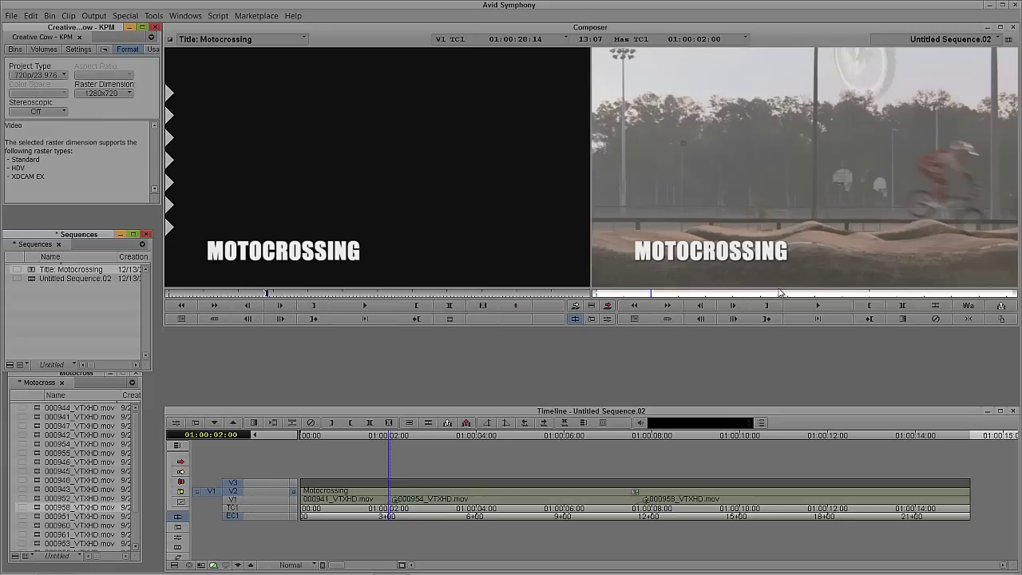
pyautogui.click(51, 75)
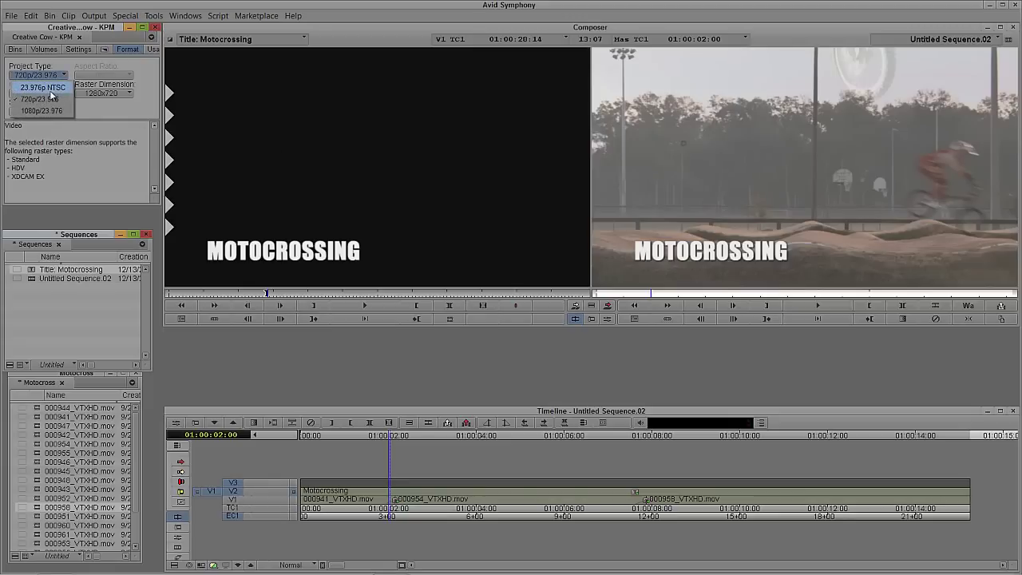
pyautogui.click(48, 99)
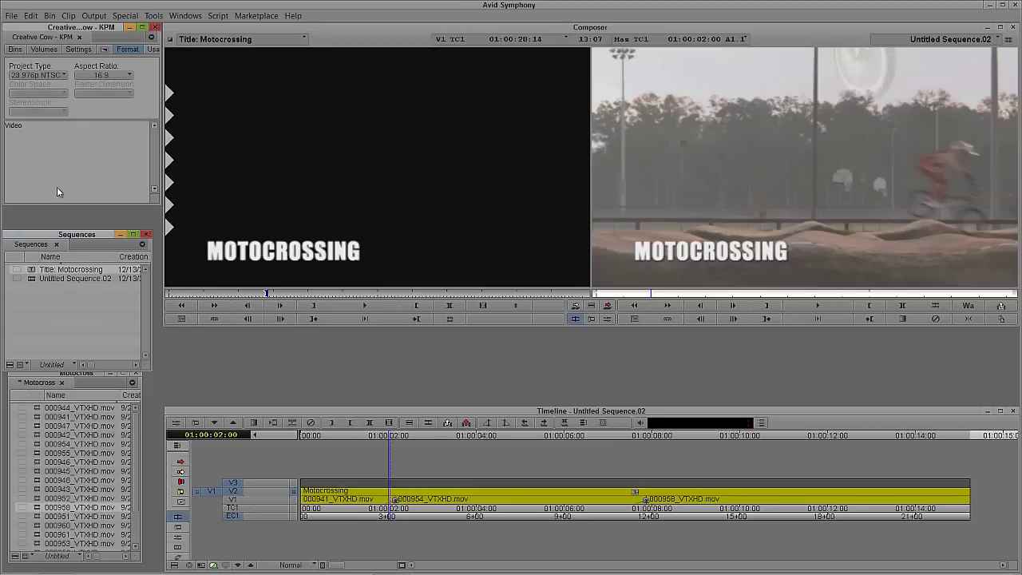
pyautogui.click(104, 77)
pyautogui.click(101, 98)
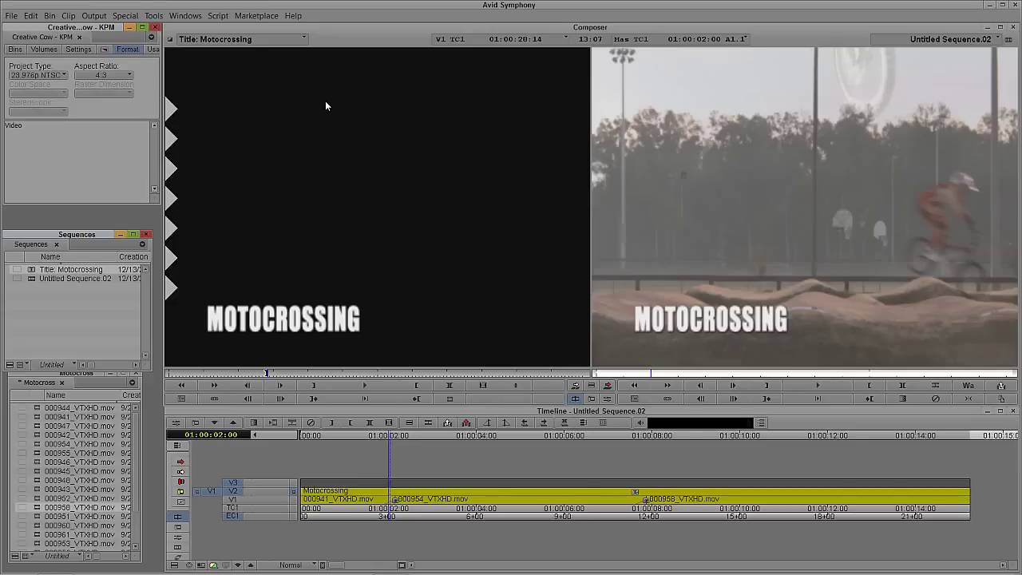
# - Apply the Reformat 16:9 Letterbox effect to V3 and monitor V3 to preview it
pyautogui.hotkey('ctrl', '8')
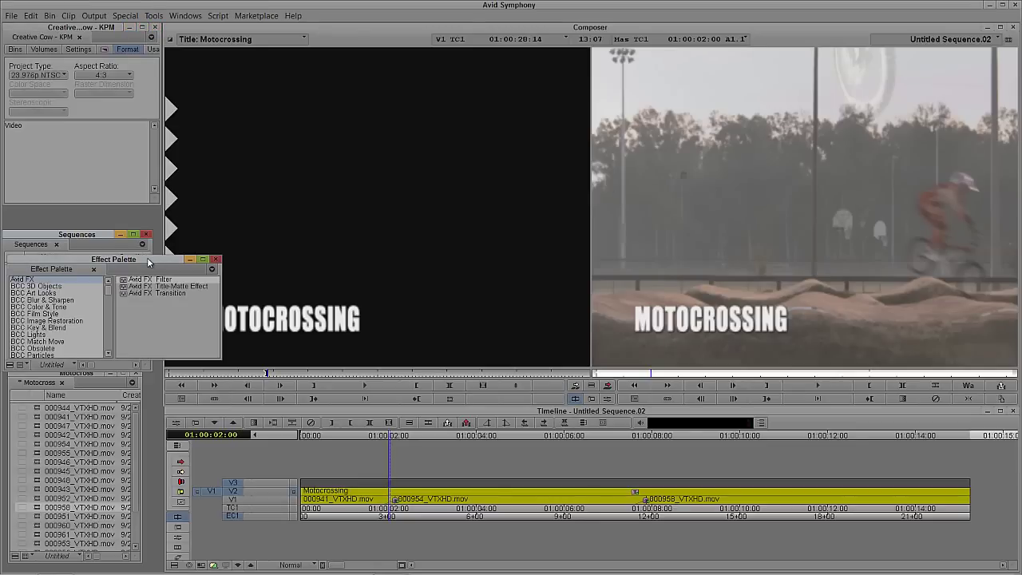
pyautogui.moveTo(152, 260); pyautogui.dragTo(169, 165)
pyautogui.moveTo(128, 195); pyautogui.dragTo(133, 245)
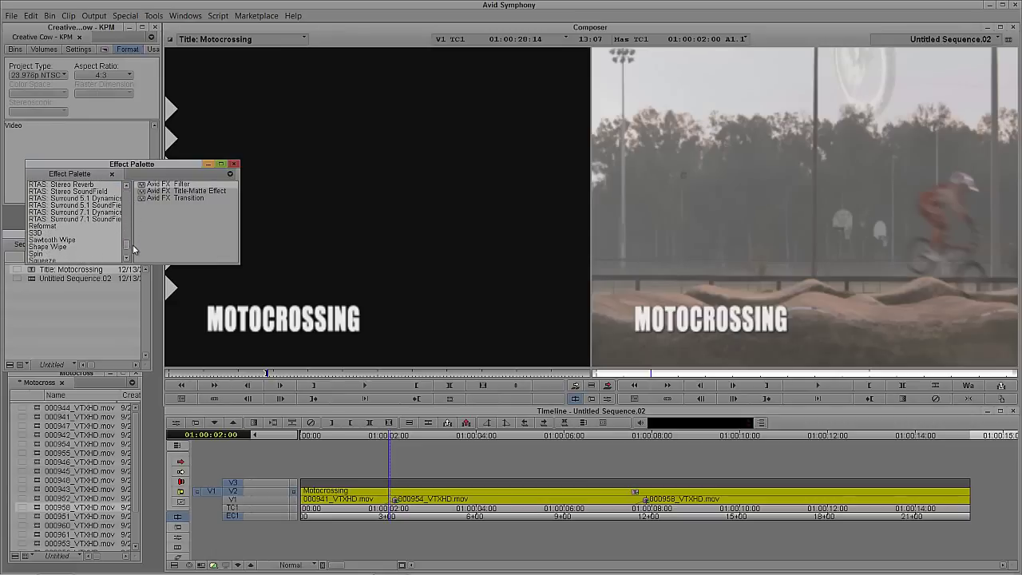
pyautogui.click(63, 225)
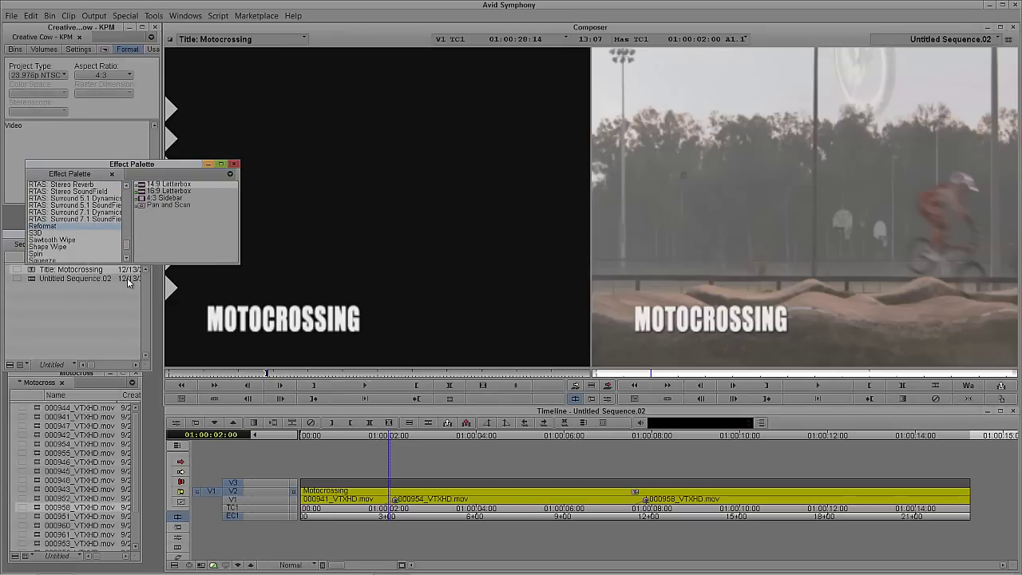
pyautogui.moveTo(156, 165); pyautogui.dragTo(138, 195)
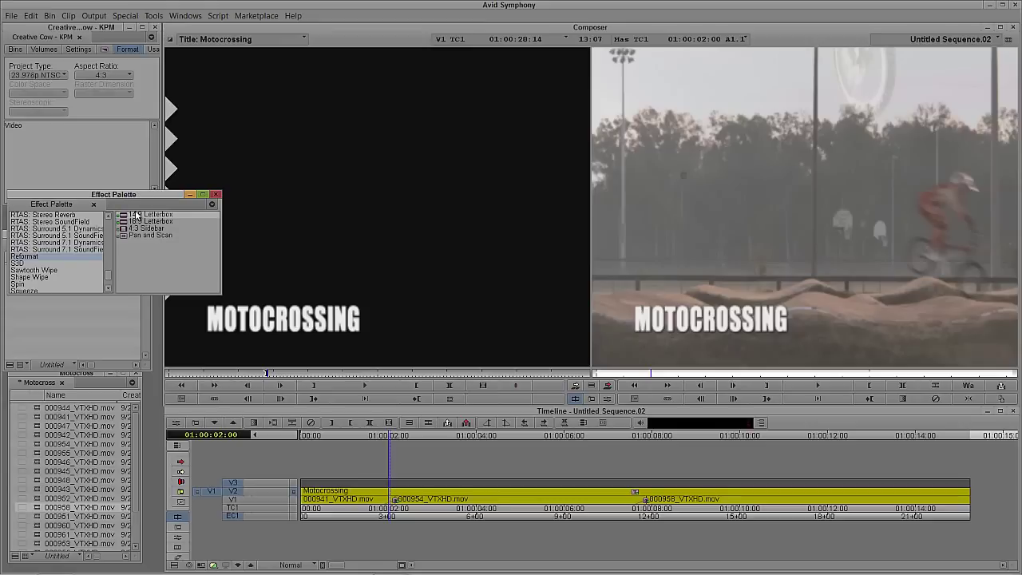
pyautogui.click(142, 221)
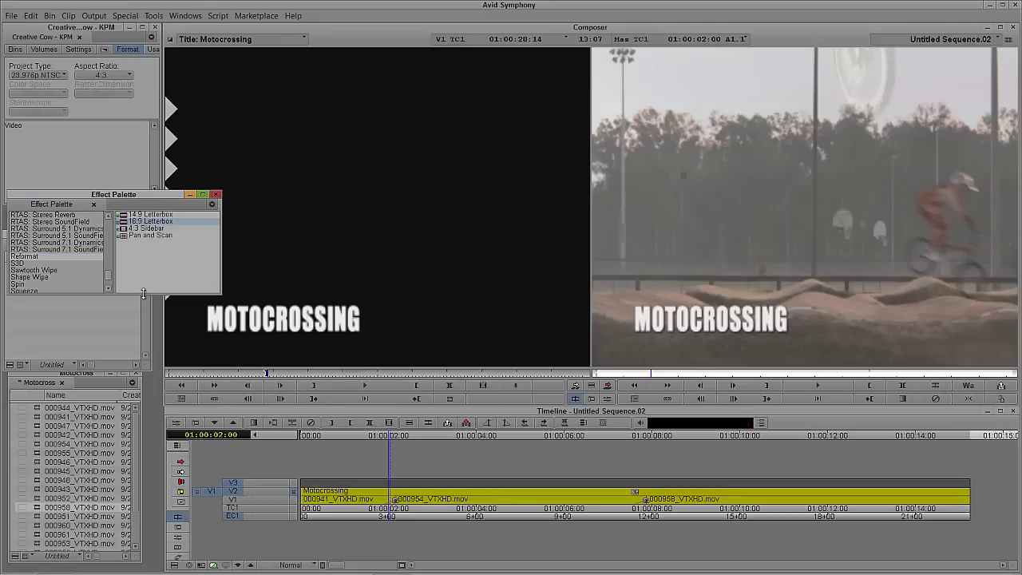
pyautogui.moveTo(128, 222); pyautogui.dragTo(416, 485)
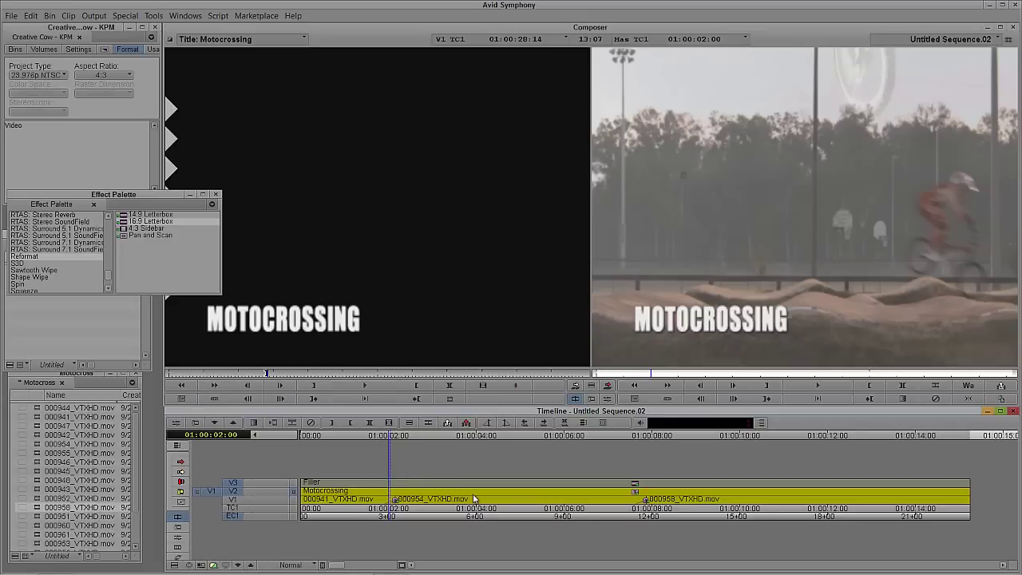
pyautogui.click(294, 484)
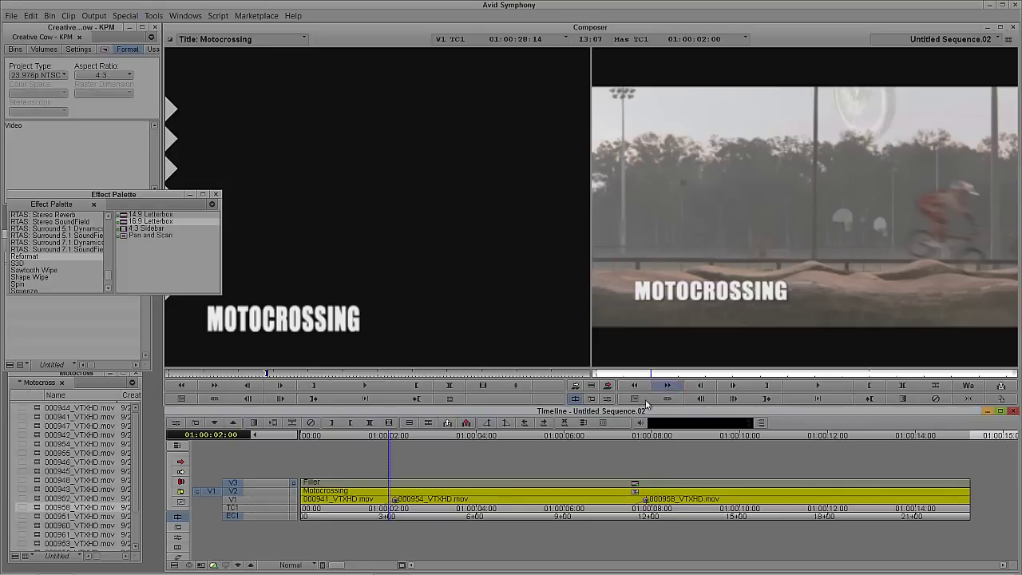
# - Show the safe-action/safe-title grid and add a Grid button from the Command Palette's FX tab to the timeline toolbar
pyautogui.click(604, 426)
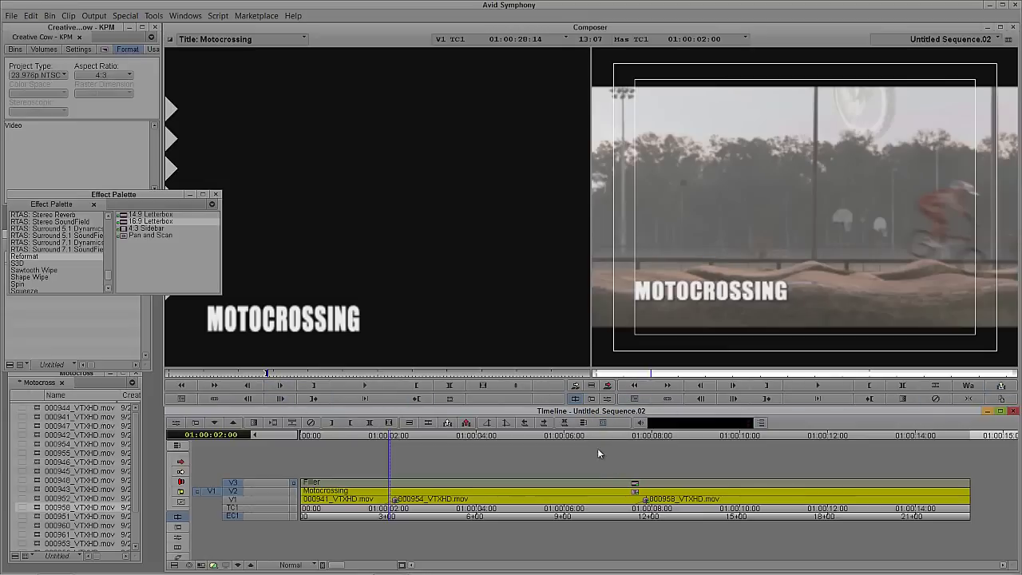
pyautogui.click(154, 15)
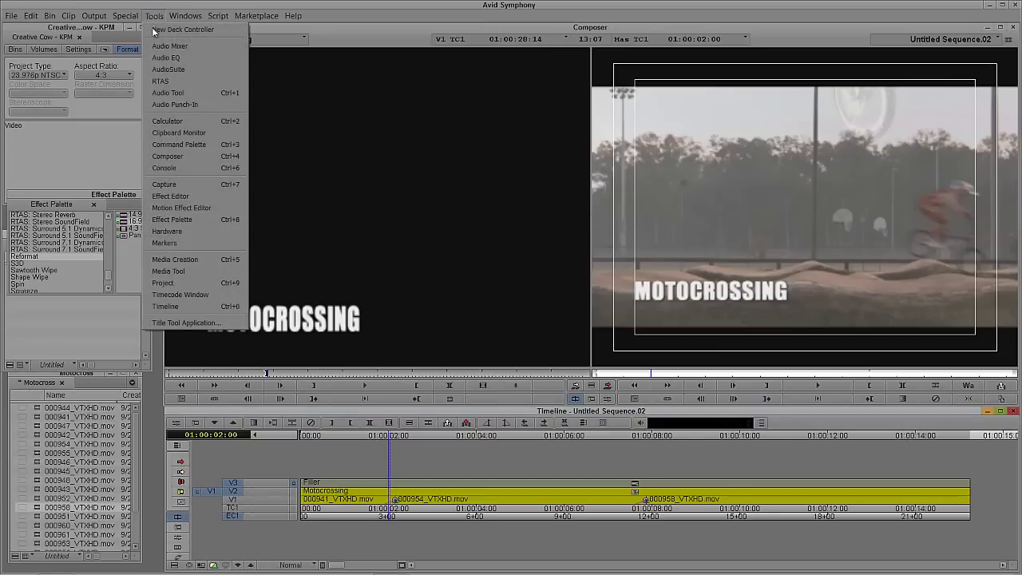
pyautogui.click(179, 144)
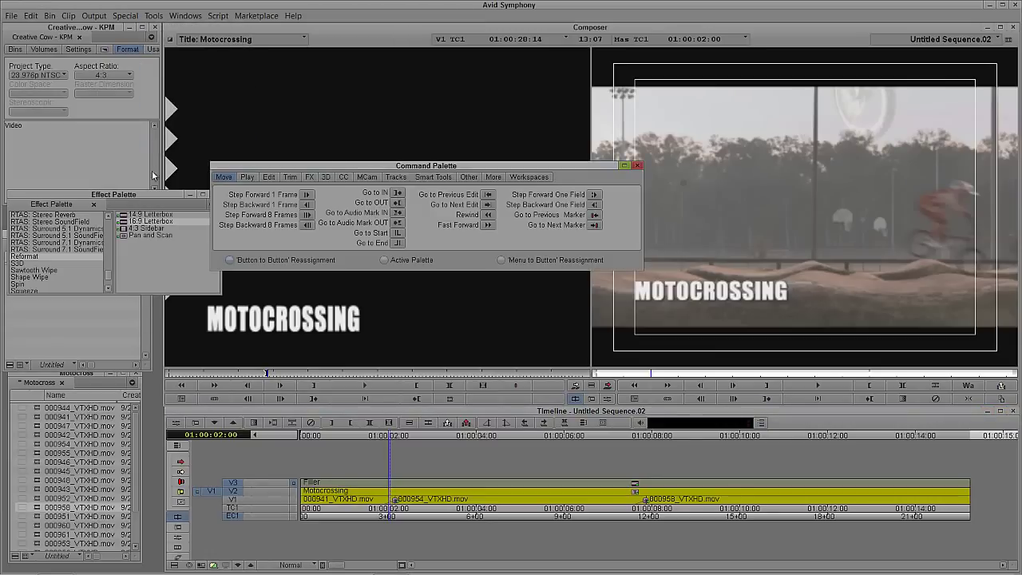
pyautogui.click(308, 177)
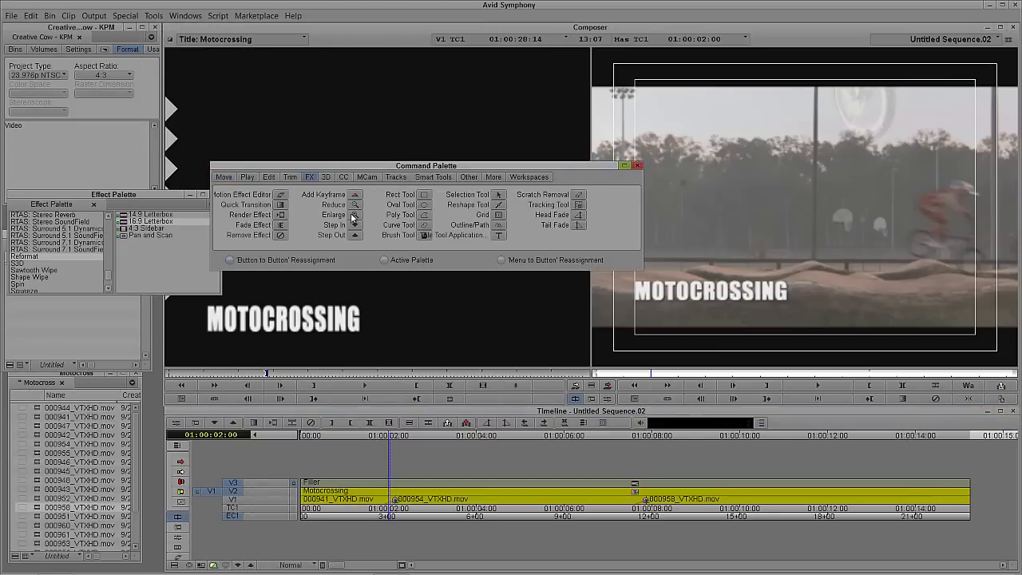
pyautogui.moveTo(502, 215); pyautogui.dragTo(629, 435)
pyautogui.click(637, 167)
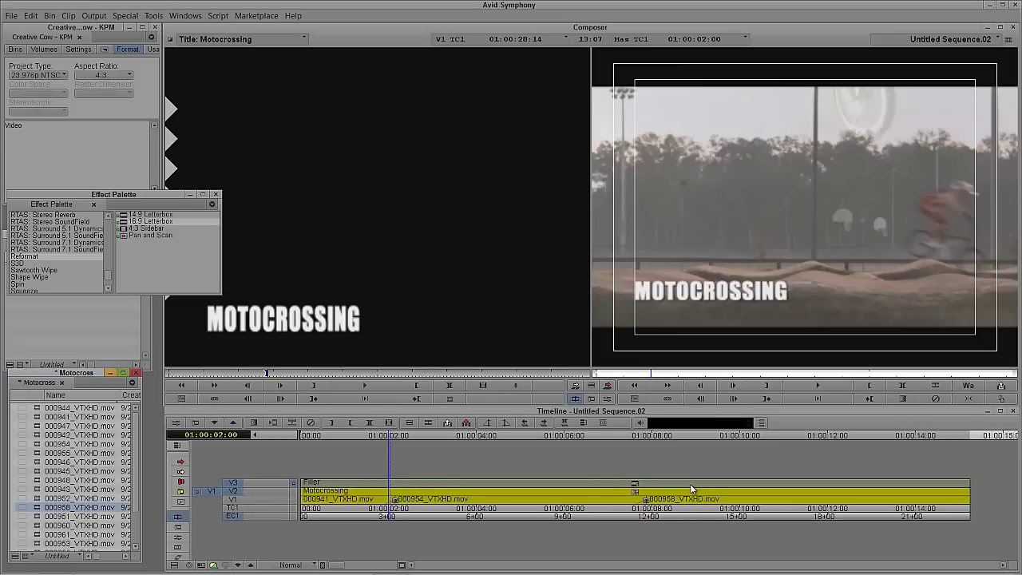
# - At 01:00:07:00, lower the title in Effect Mode to a vertical position of 95
pyautogui.click(609, 503)
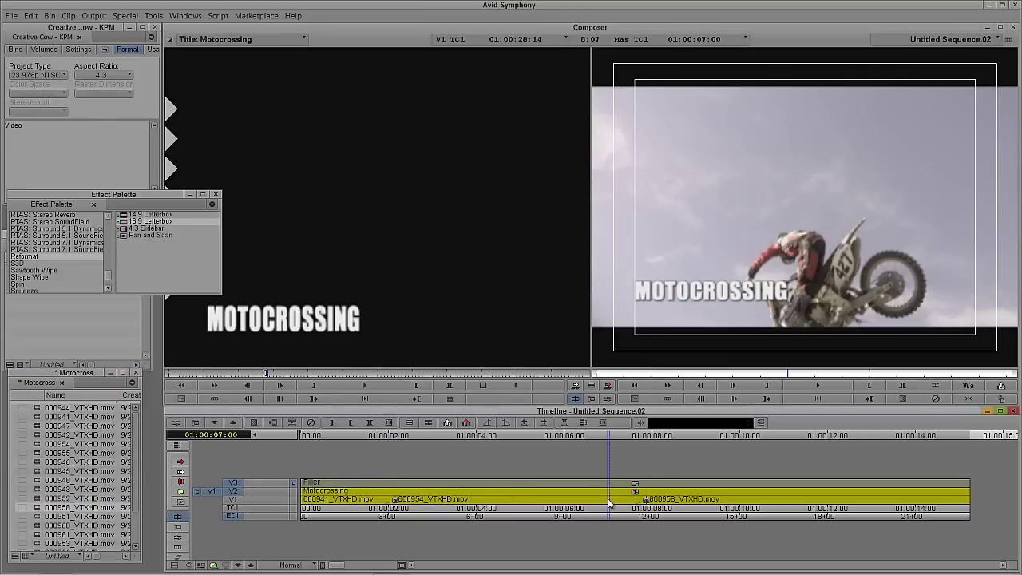
pyautogui.hotkey('ctrl', '8')
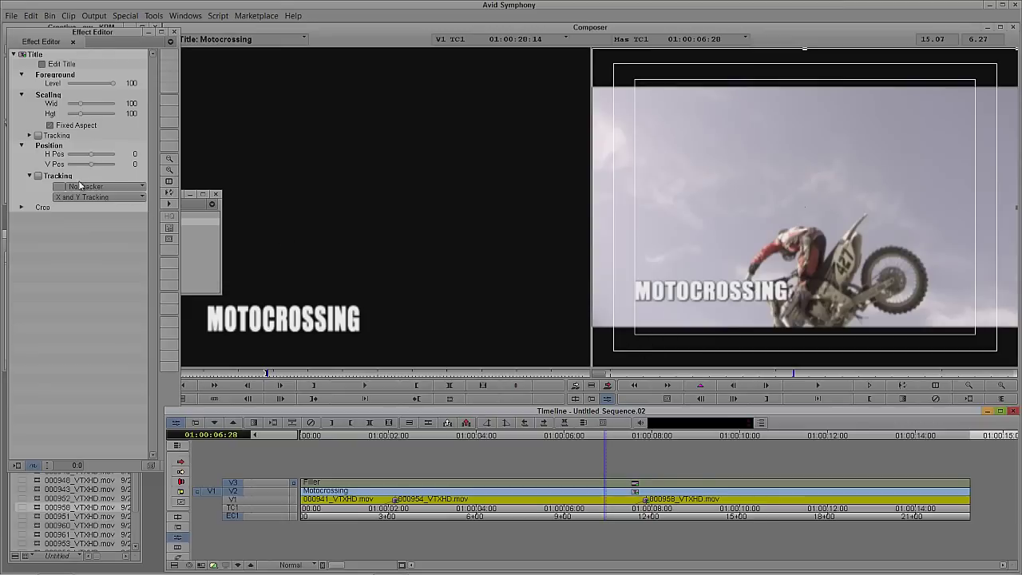
pyautogui.moveTo(91, 164); pyautogui.dragTo(94, 168)
pyautogui.rightClick(94, 169)
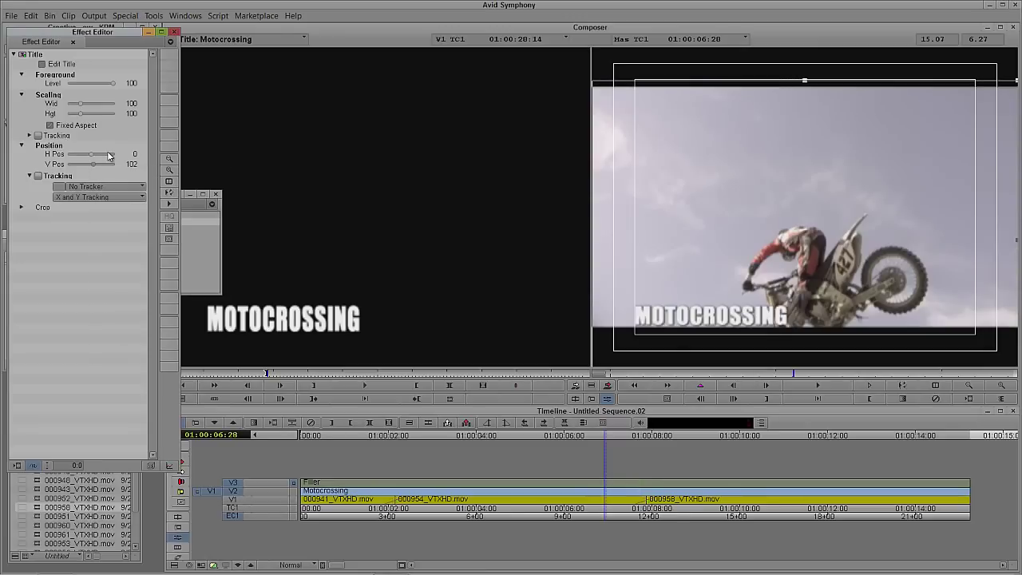
pyautogui.press('Left')
pyautogui.press('Left')
pyautogui.press('Left')
pyautogui.press('Left')
pyautogui.press('Left')
pyautogui.press('Left')
pyautogui.press('Left')
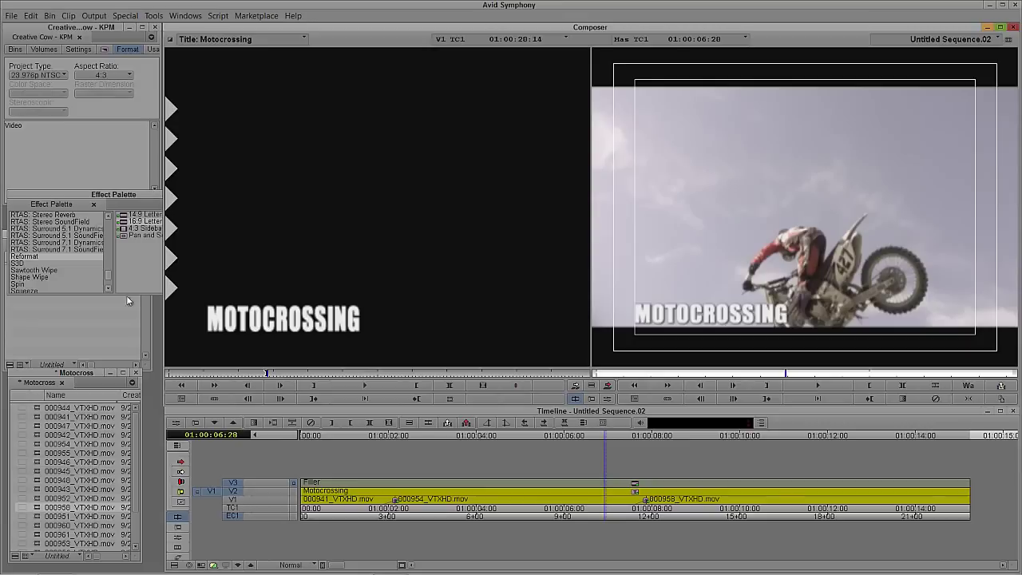
# - Park the position indicator at 01:00:03:15 and mark the whole sequence, a 15:06 duration
pyautogui.click(450, 503)
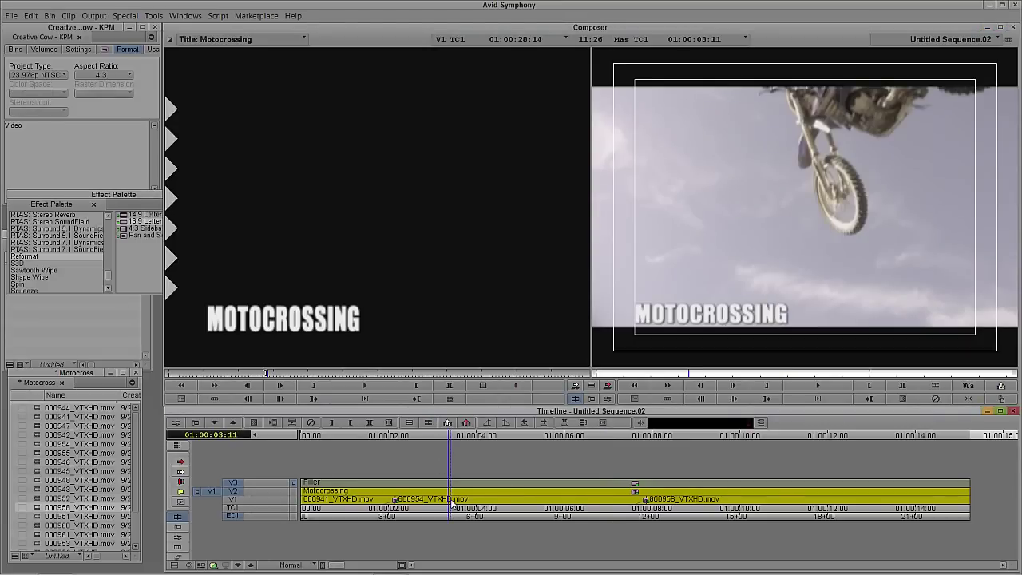
pyautogui.click(454, 503)
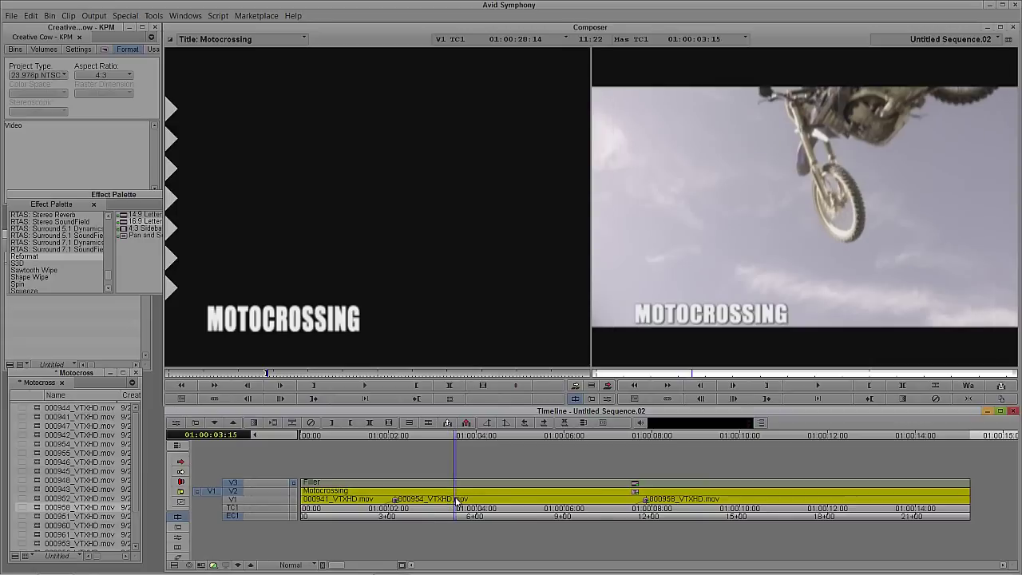
pyautogui.press('t')
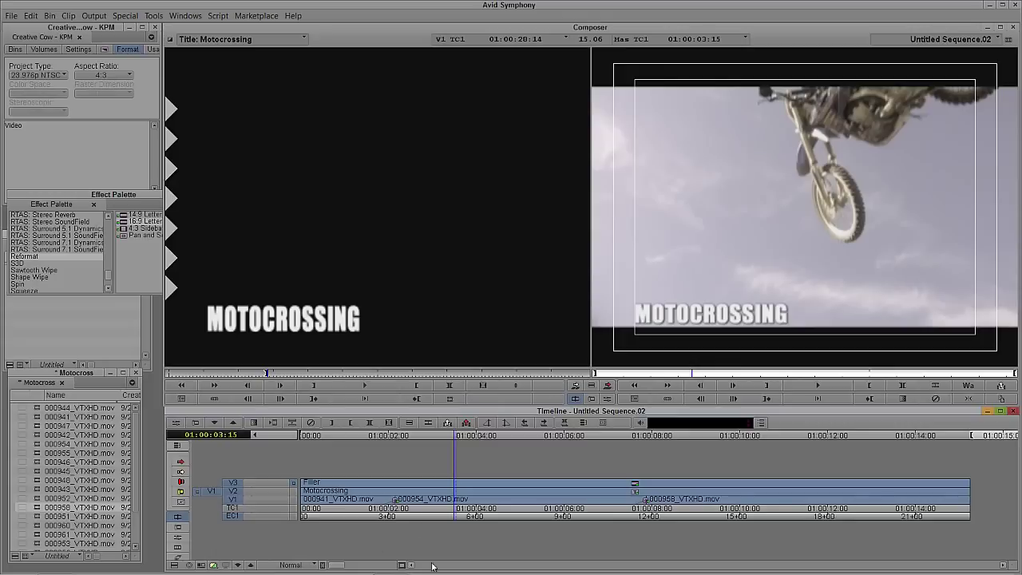
pyautogui.rightClick(646, 217)
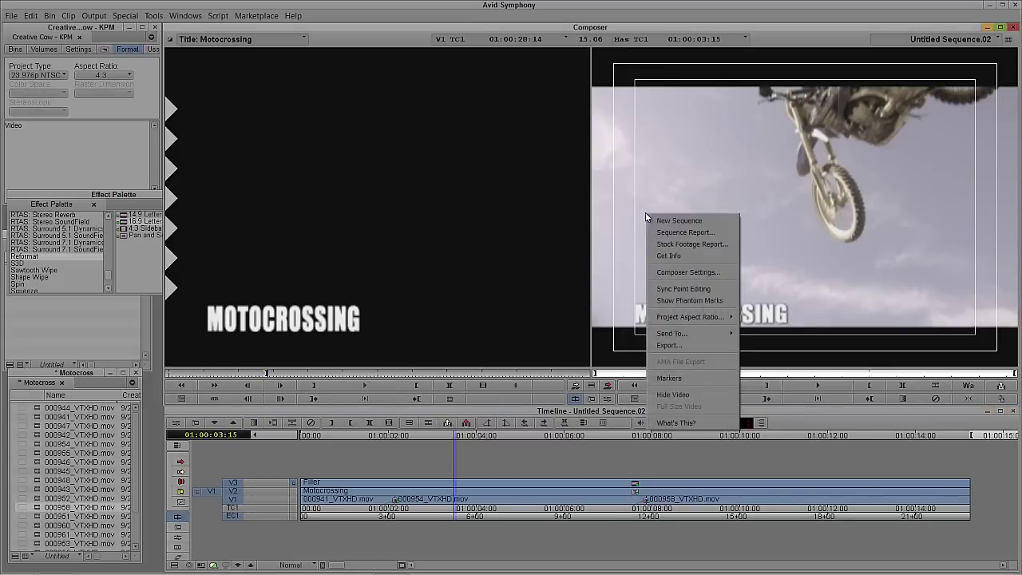
# - Choose Export... from the record monitor's context menu to export Untitled Sequence.02
pyautogui.click(669, 346)
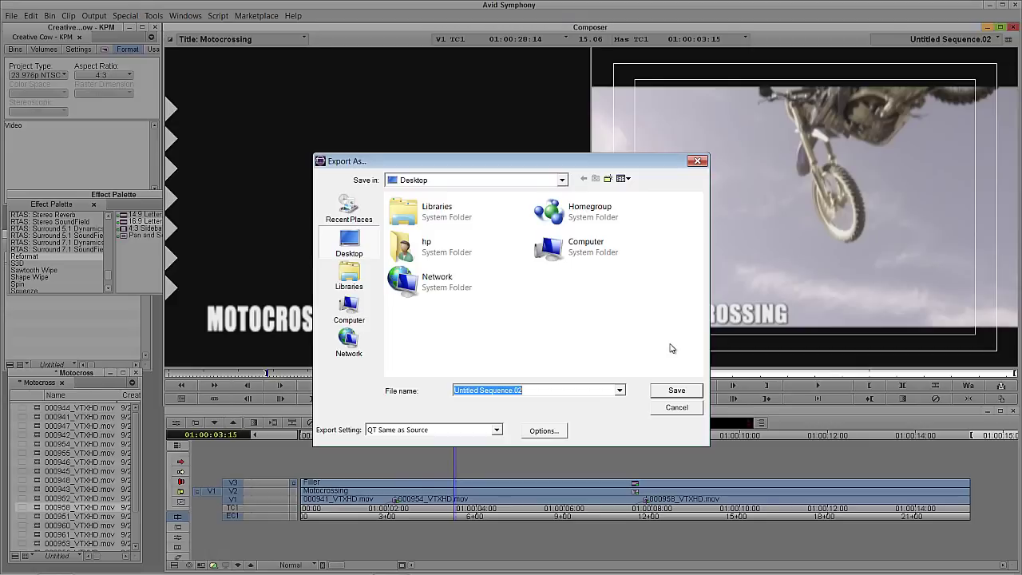
# - Set the export options to Custom, 720 x 486 frame size, video only
pyautogui.click(540, 433)
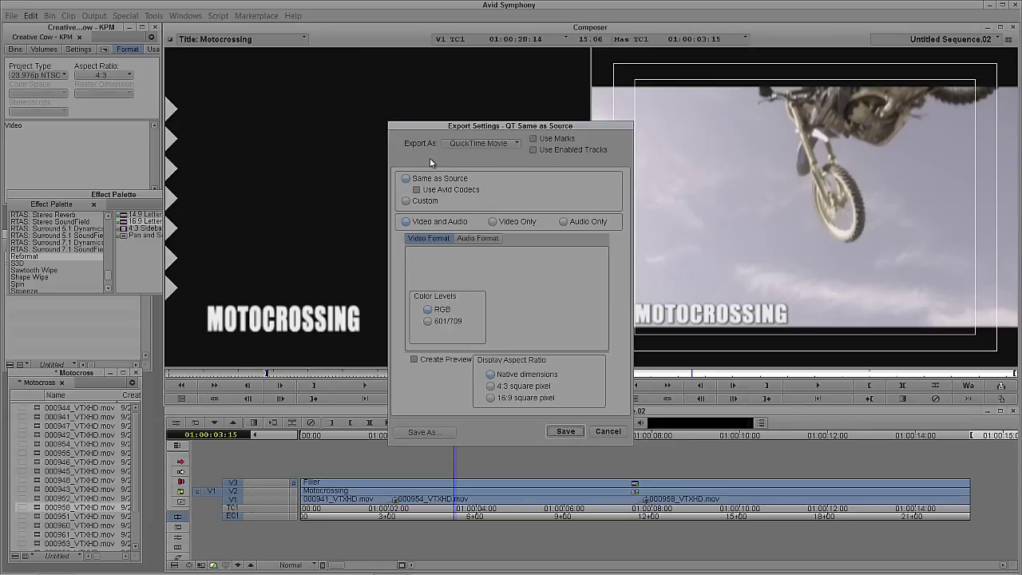
pyautogui.click(406, 200)
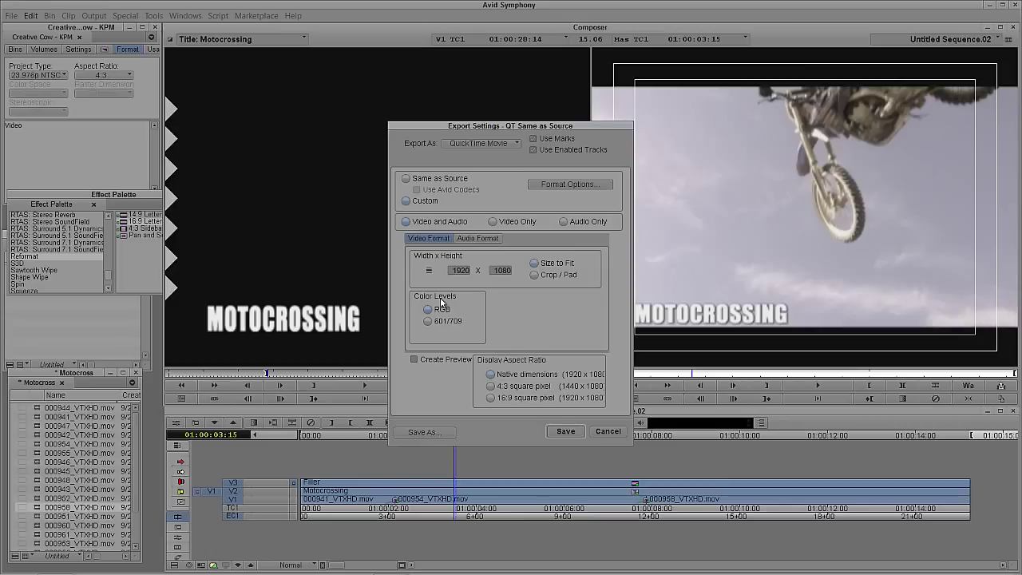
pyautogui.click(428, 271)
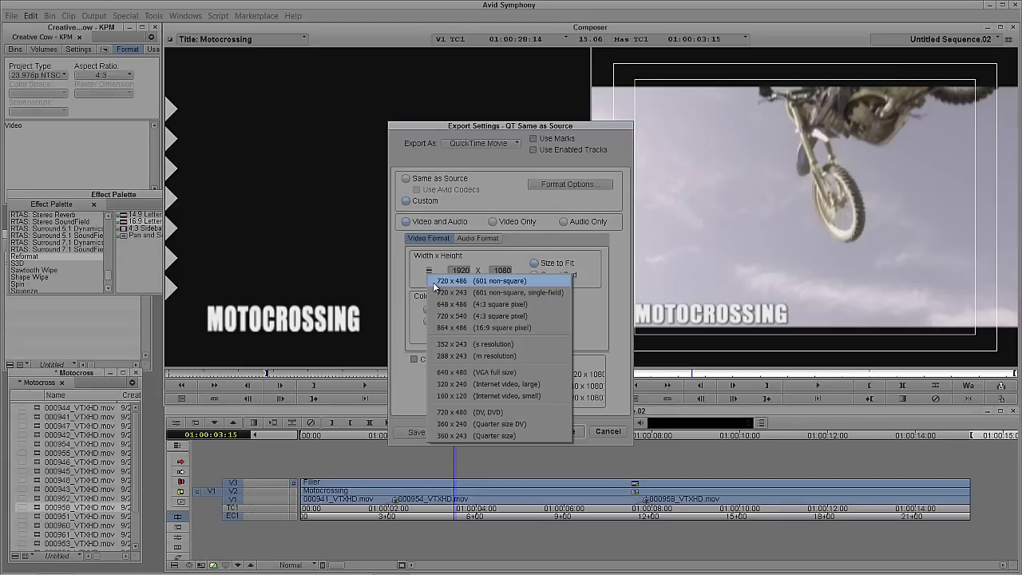
pyautogui.click(436, 282)
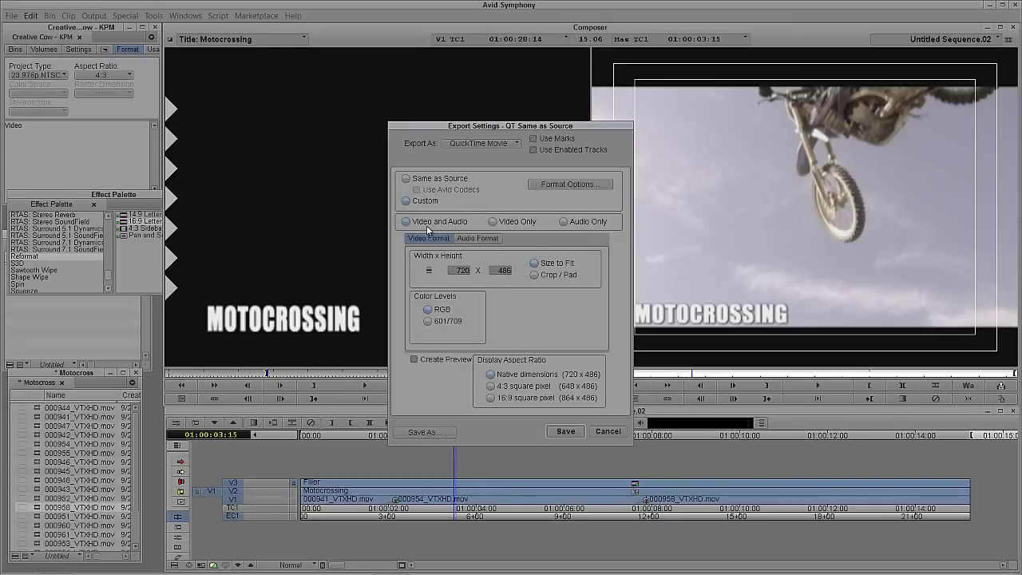
pyautogui.click(494, 223)
pyautogui.click(564, 185)
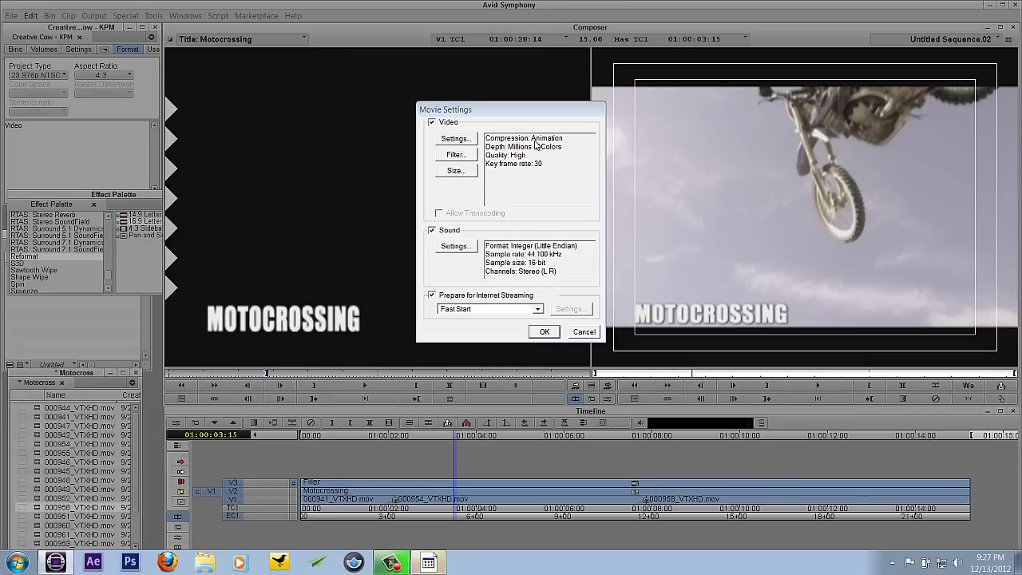
# - Set video compression to Avid Meridien Compressed, Best quality, Millions of Colors, RGB Levels input
pyautogui.click(460, 141)
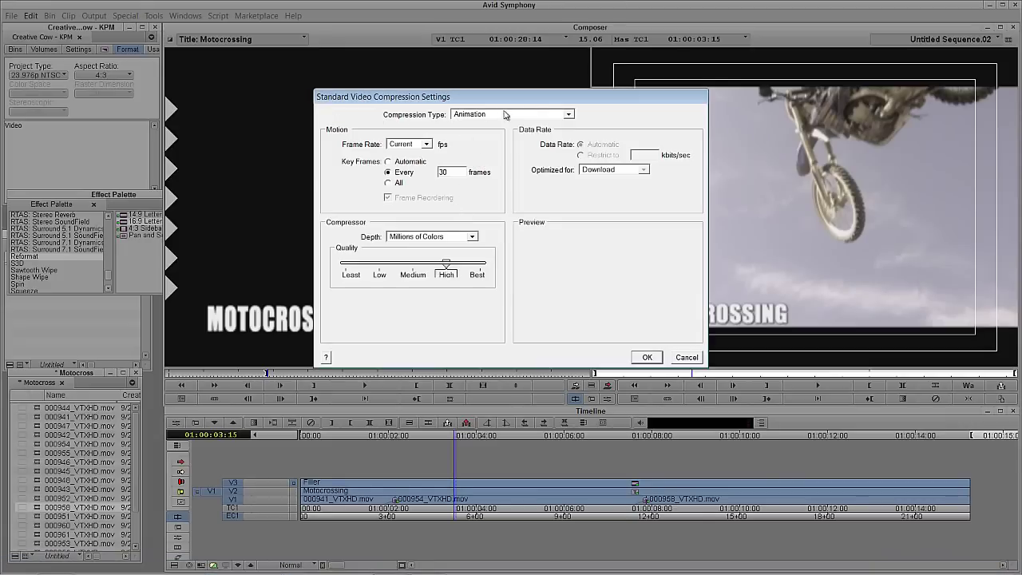
pyautogui.click(566, 116)
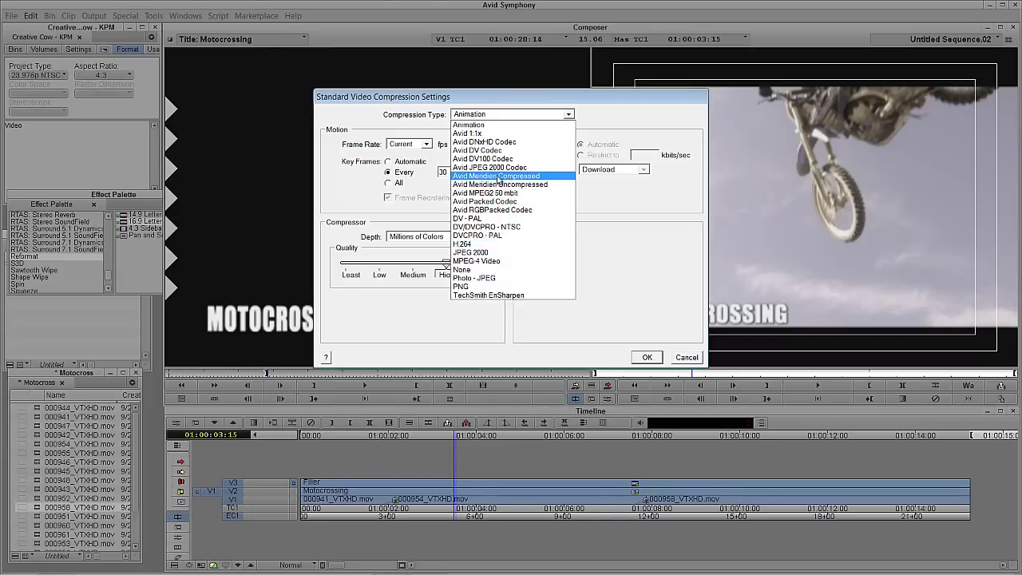
pyautogui.click(549, 177)
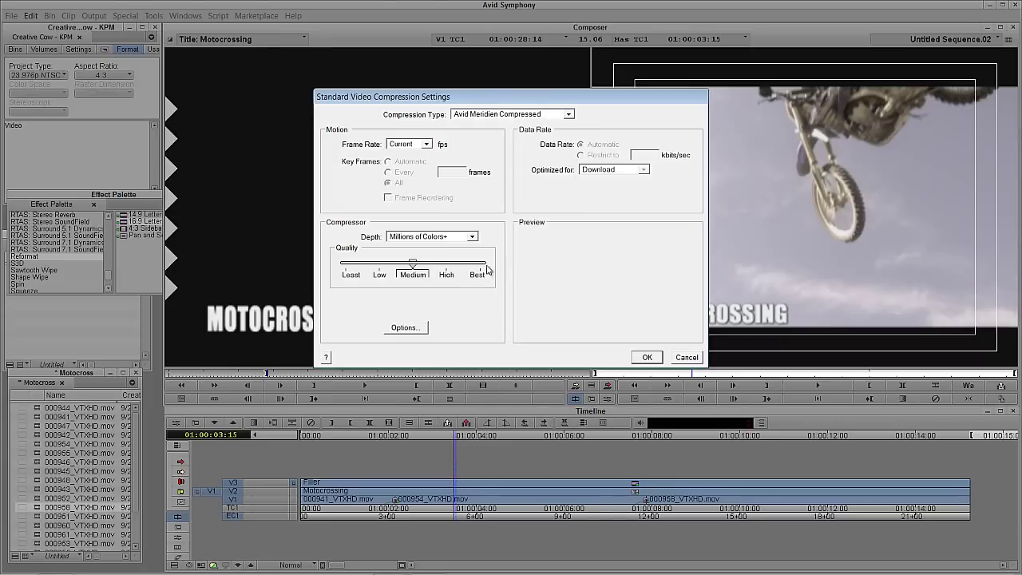
pyautogui.moveTo(413, 264); pyautogui.dragTo(482, 267)
pyautogui.click(472, 238)
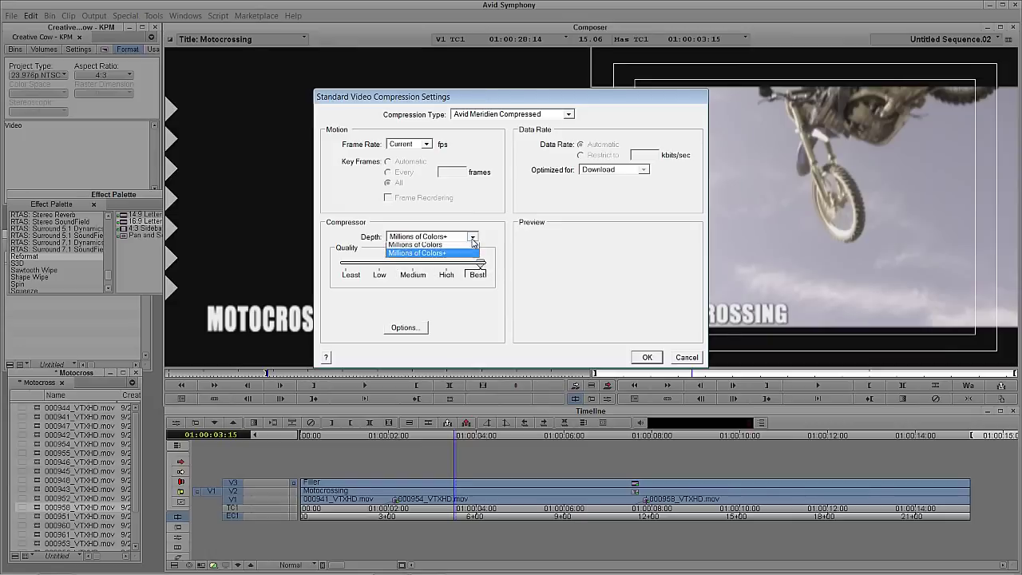
pyautogui.click(415, 244)
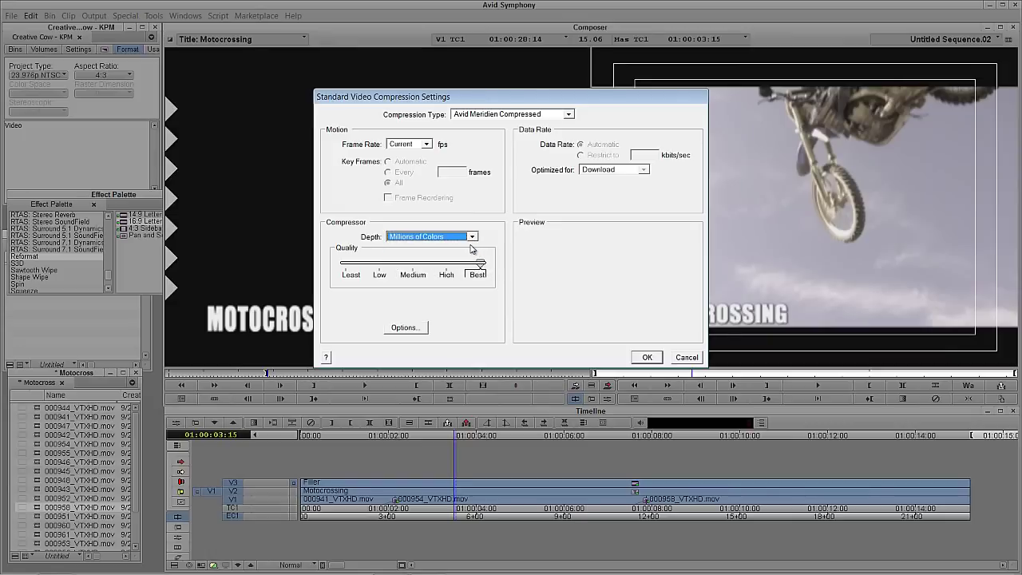
pyautogui.click(417, 329)
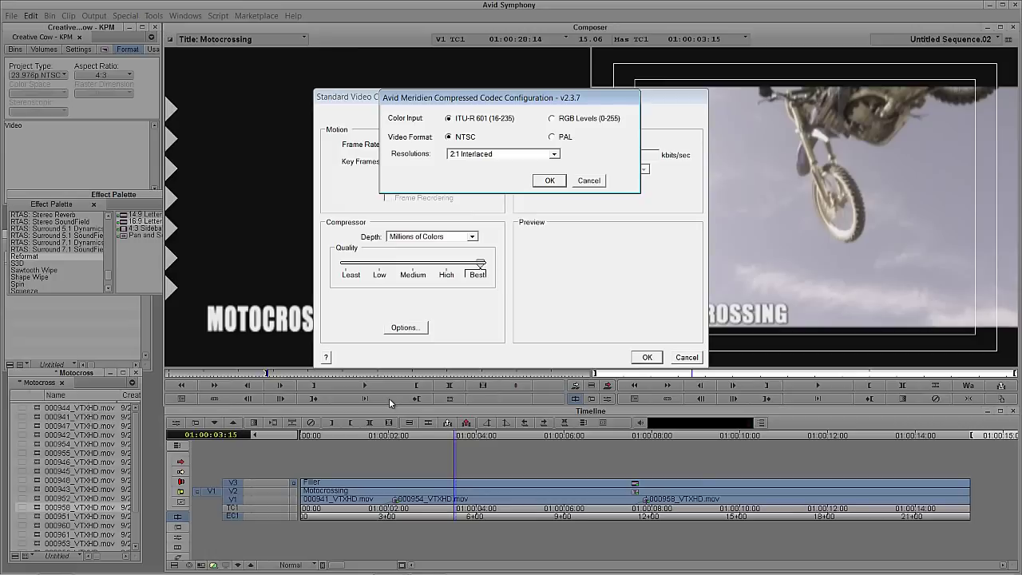
pyautogui.click(551, 118)
pyautogui.click(550, 181)
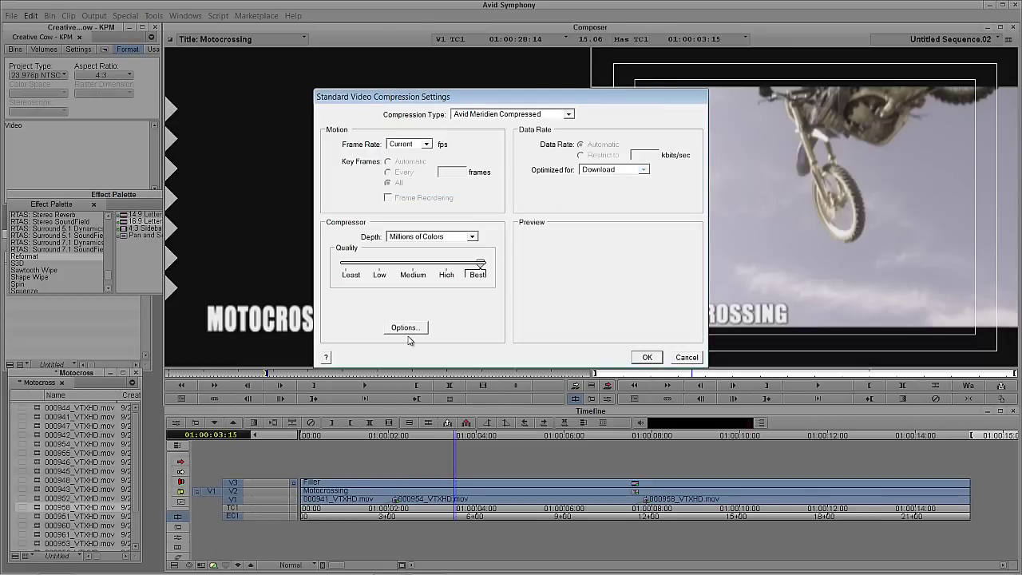
pyautogui.click(646, 356)
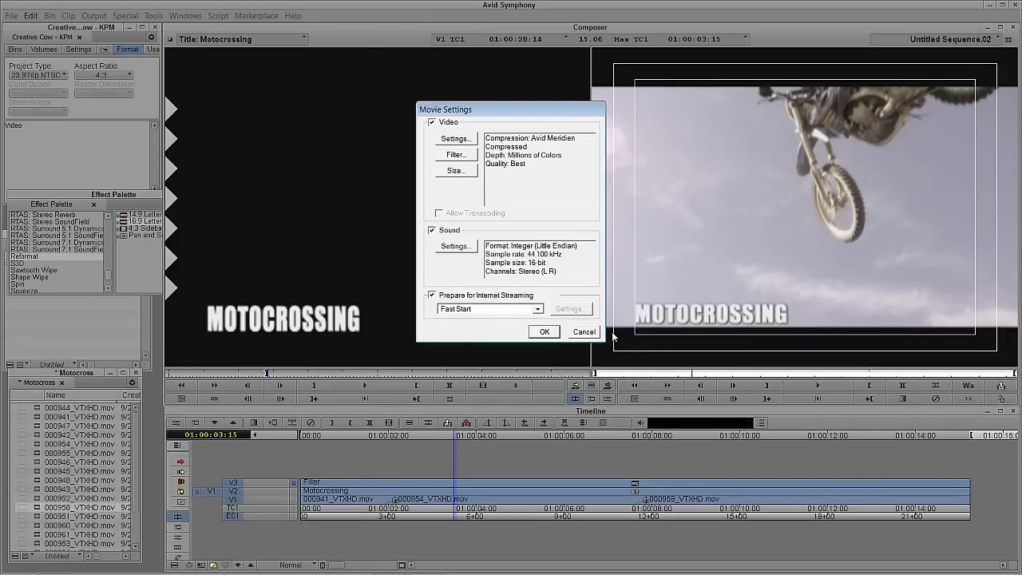
# - Set the sound rate to 48 kHz, then turn off sound and internet streaming
pyautogui.click(459, 247)
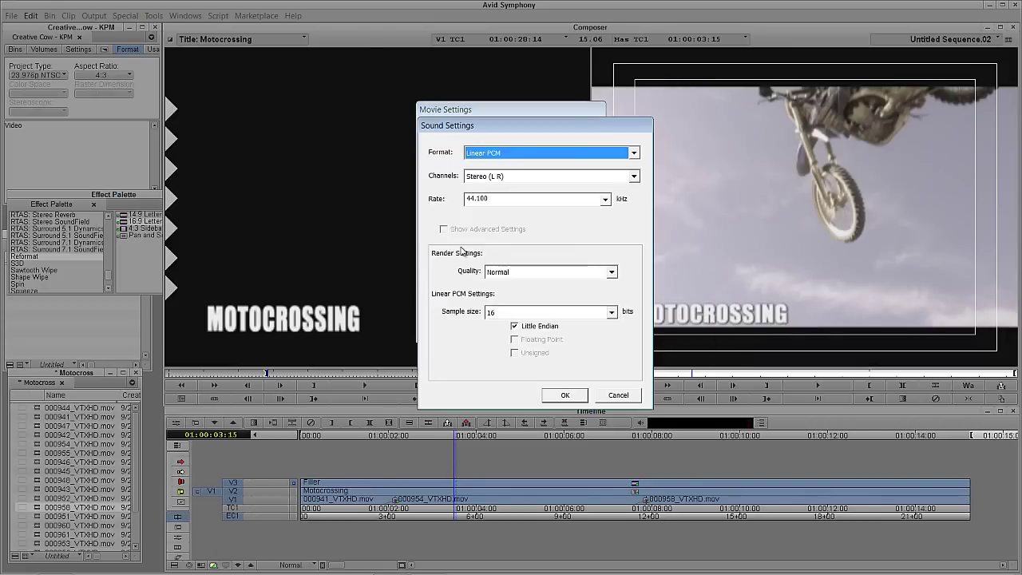
pyautogui.click(605, 198)
pyautogui.click(559, 319)
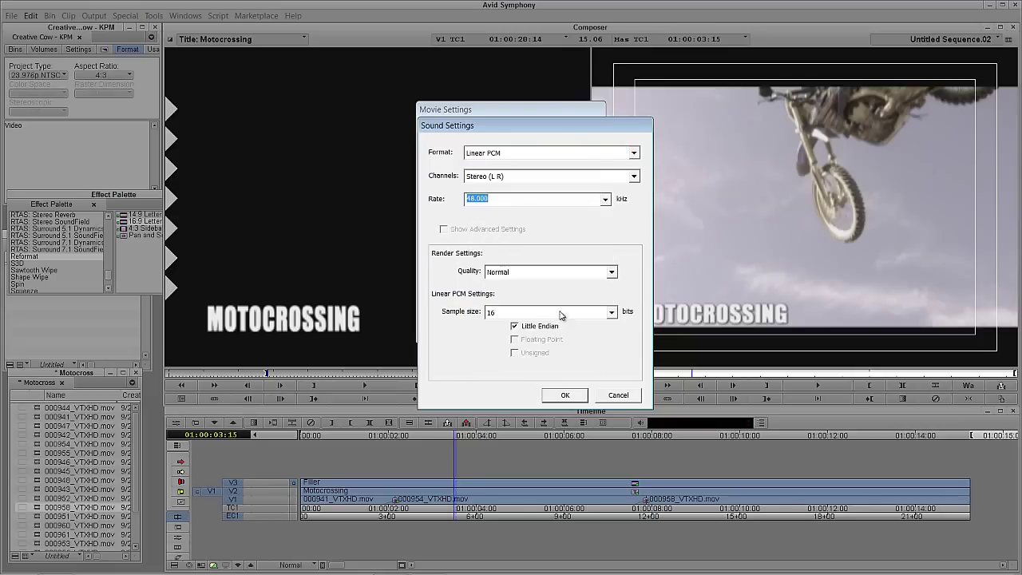
pyautogui.click(565, 394)
pyautogui.click(433, 231)
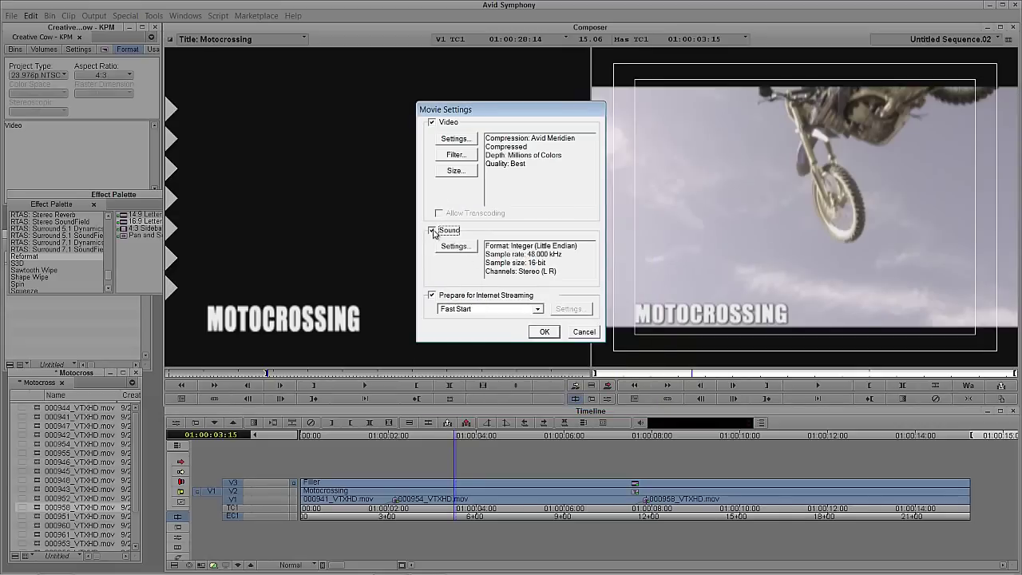
pyautogui.click(457, 297)
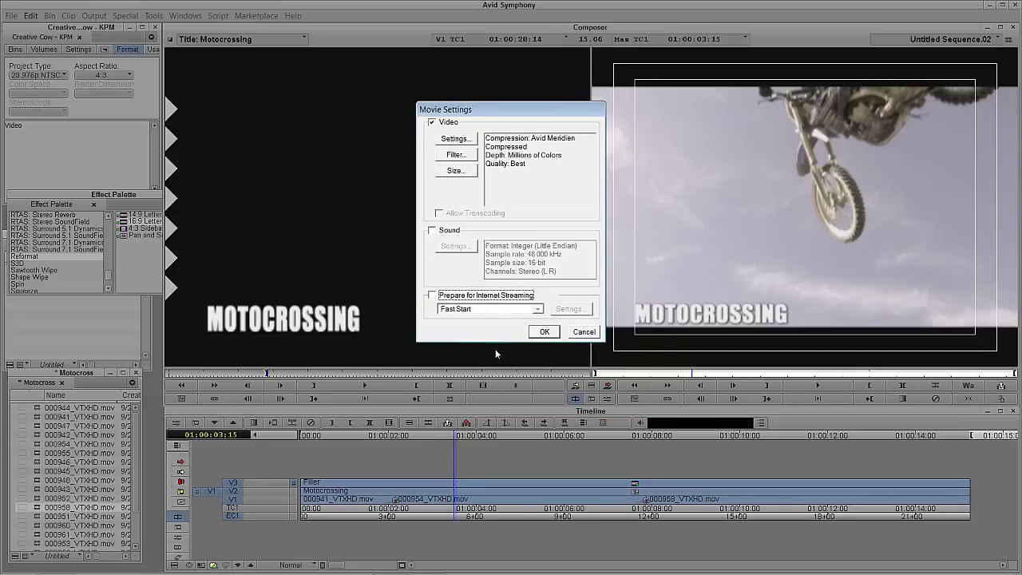
pyautogui.click(545, 331)
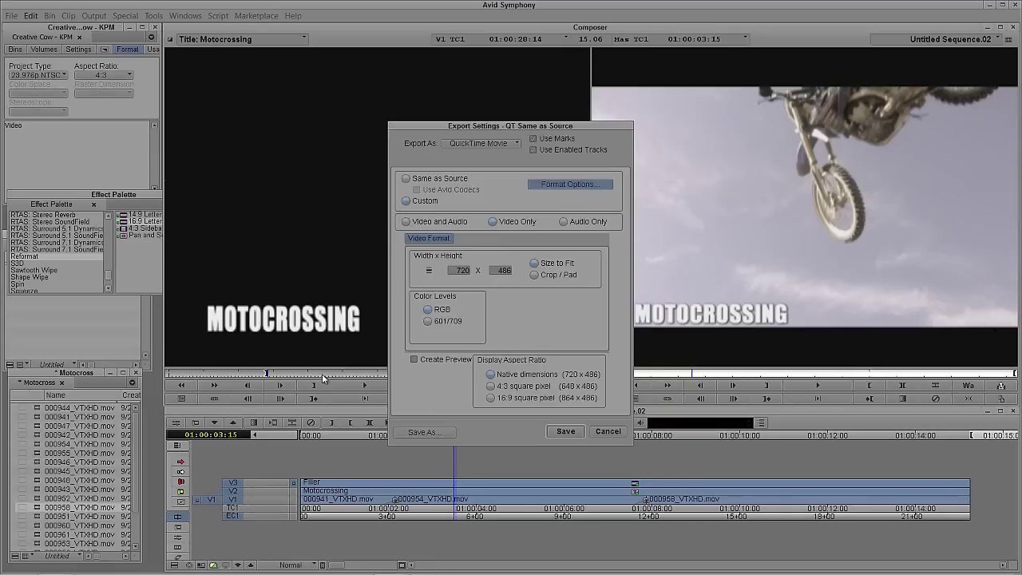
# - Save the current export settings as the preset 'SD QuickTime'
pyautogui.click(423, 432)
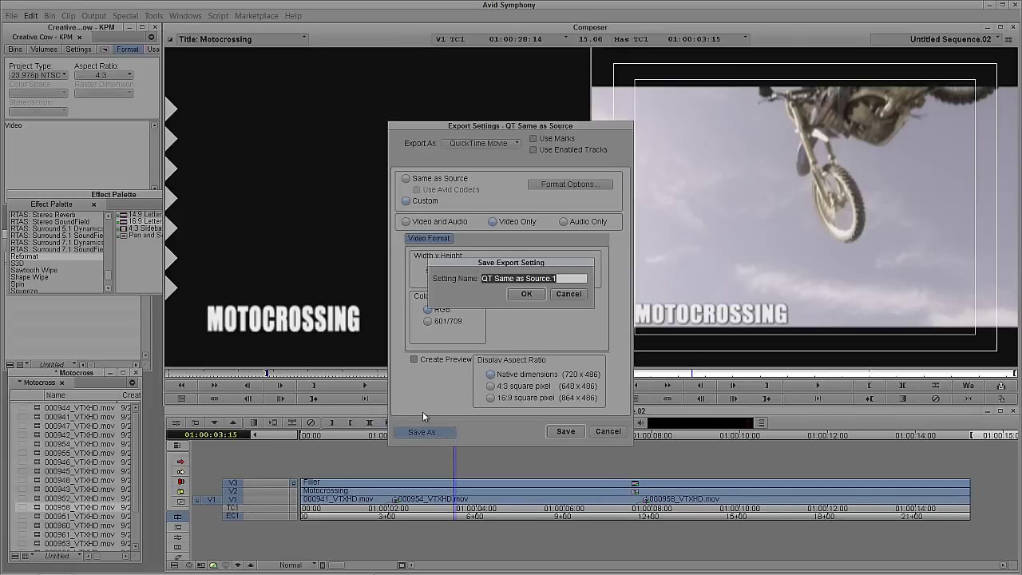
pyautogui.write('SD QuickT')
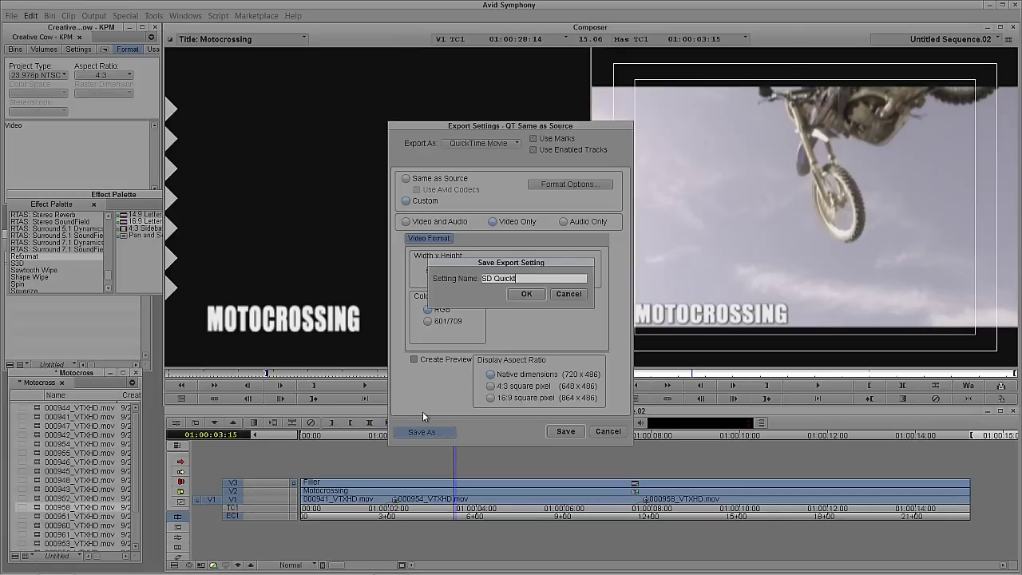
pyautogui.write('ime')
pyautogui.press('Return')
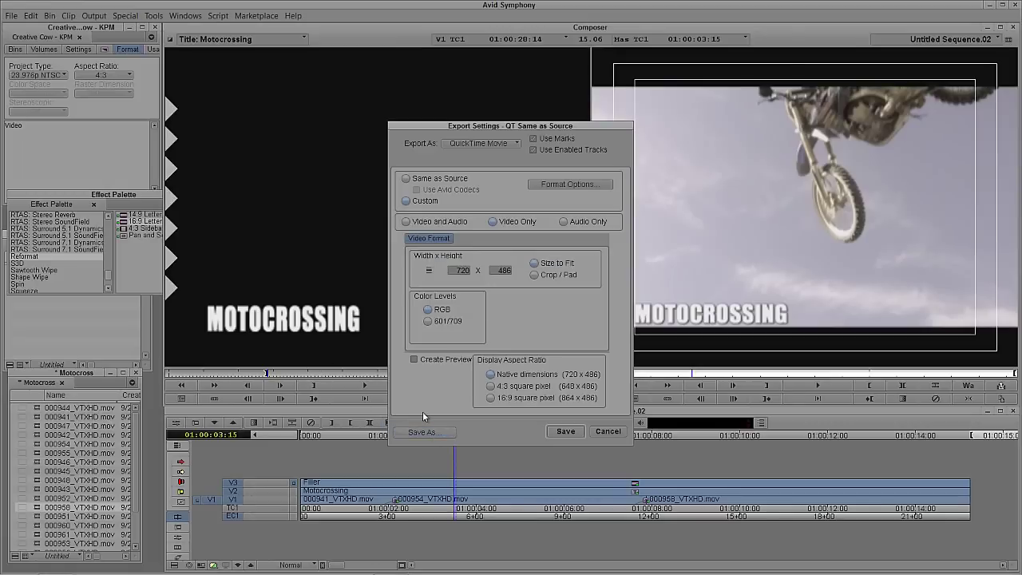
# - Name the export file 'Motocrossing' in the Export As dialog
pyautogui.click(566, 431)
pyautogui.click(543, 392)
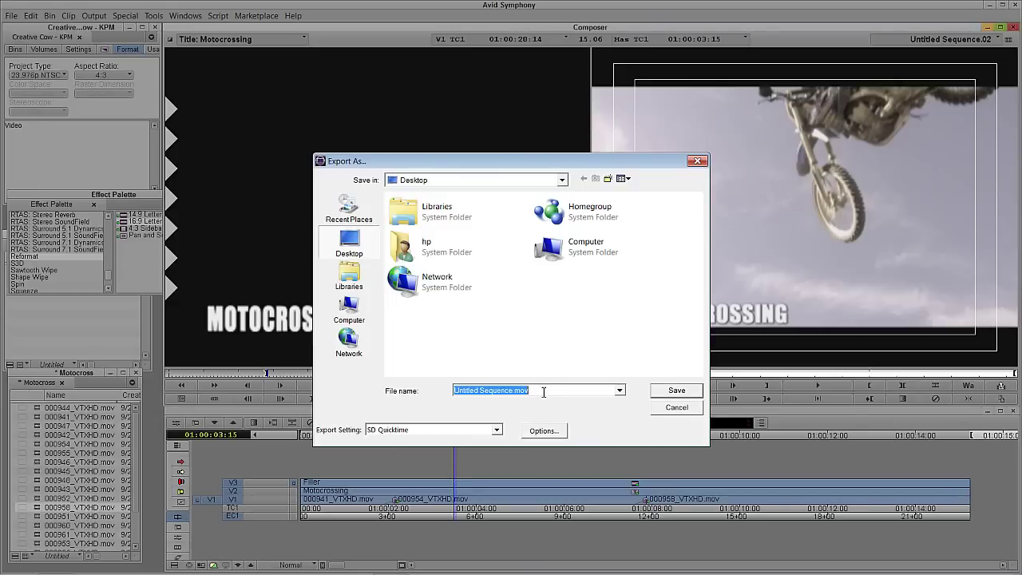
pyautogui.write('M')
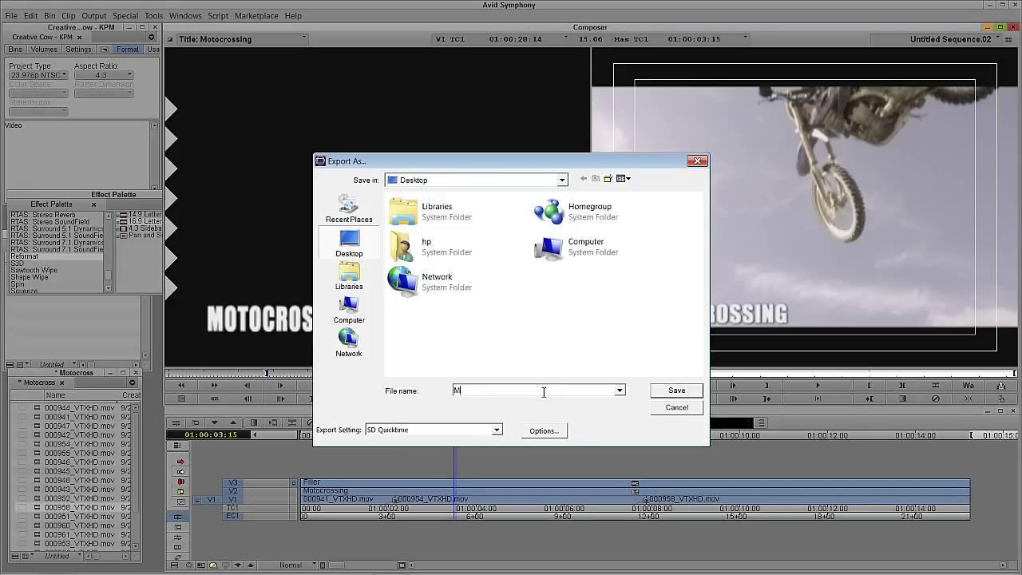
pyautogui.write('otocrossing')
# - Export the sequence to the Desktop as Motocrossing.mov
pyautogui.click(676, 390)
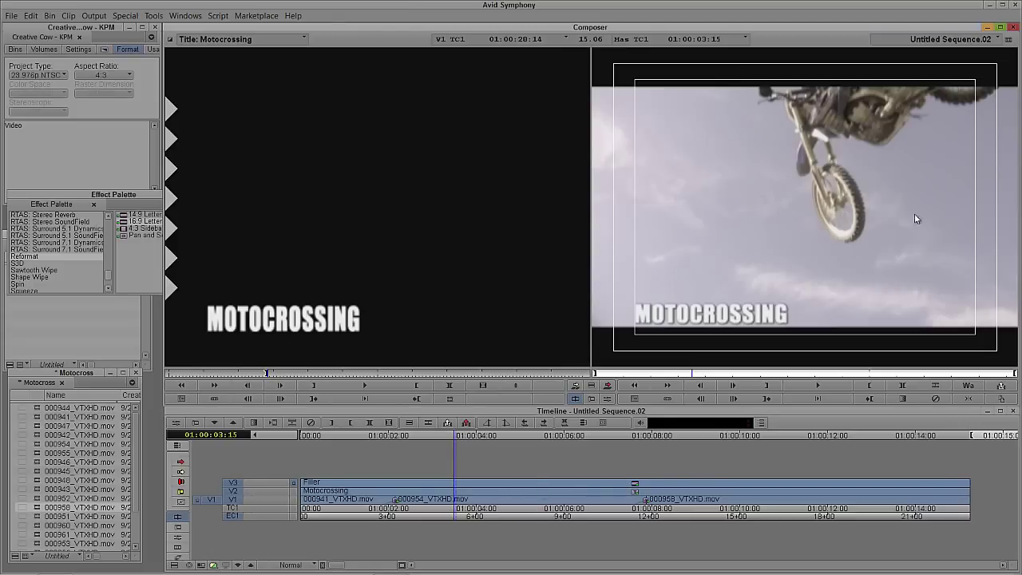
# - Open the Motocrossing.mov desktop file in QuickTime Player and play it
pyautogui.click(989, 5)
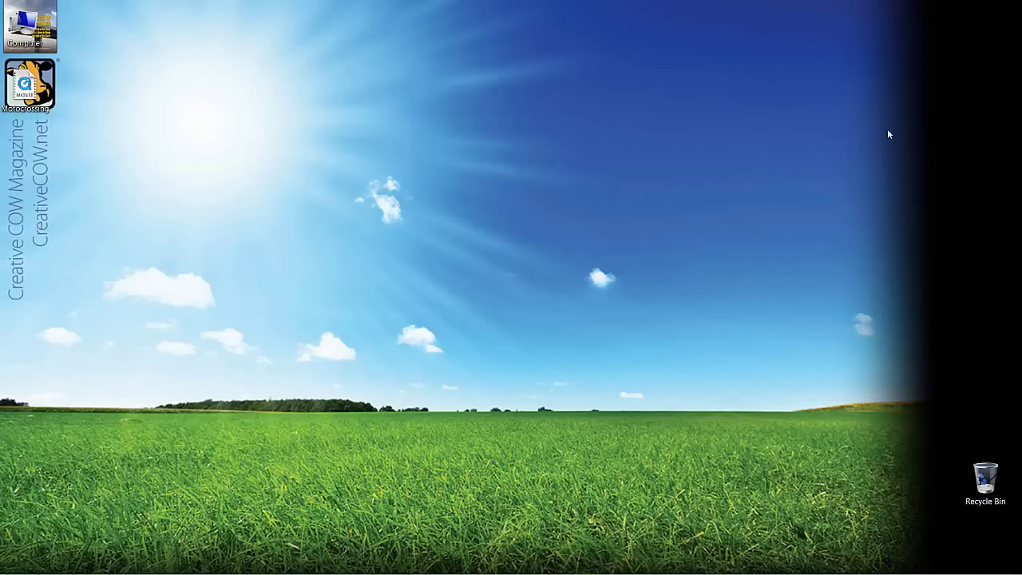
pyautogui.moveTo(29, 84); pyautogui.dragTo(329, 220)
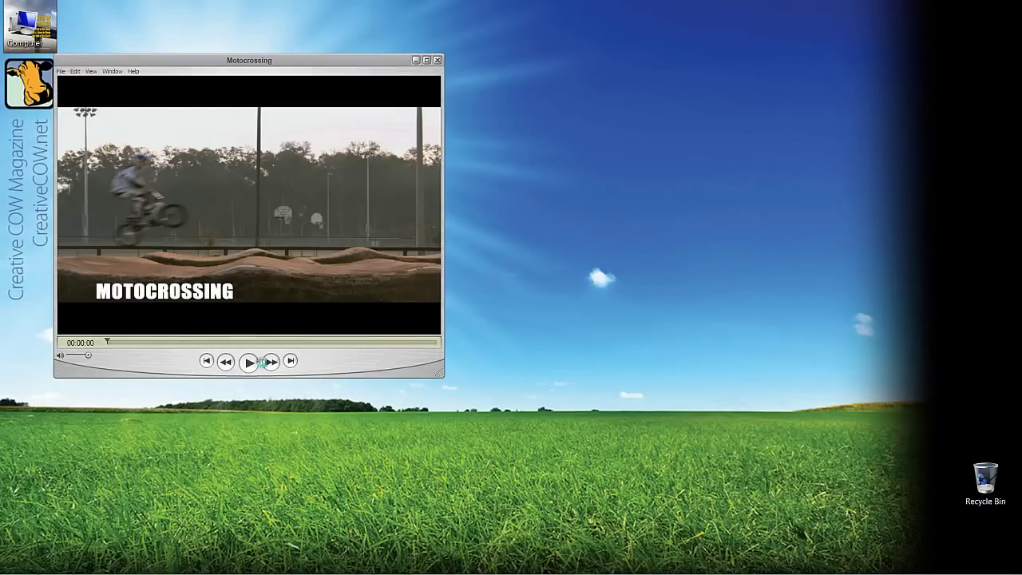
pyautogui.click(249, 362)
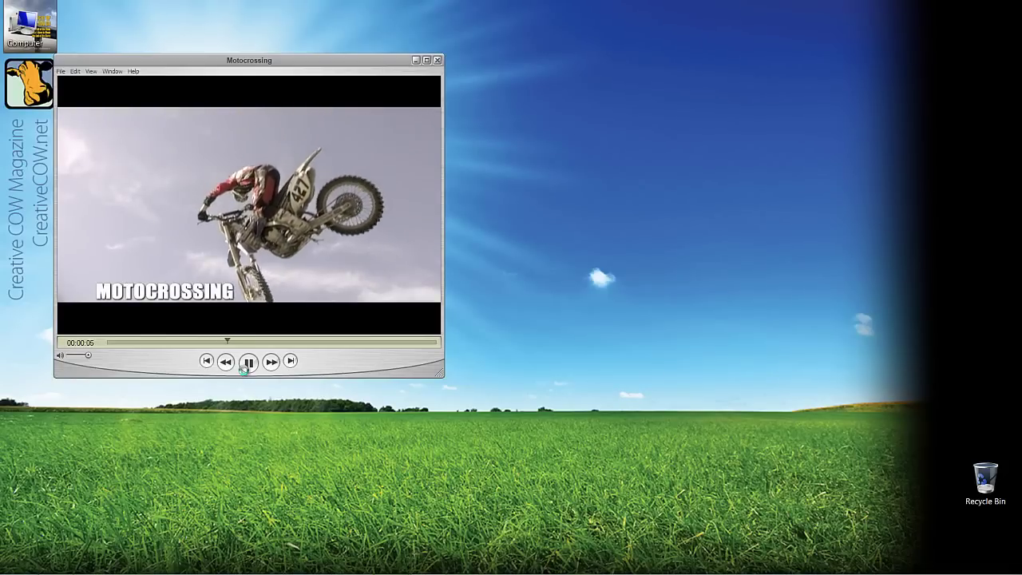
pyautogui.click(111, 71)
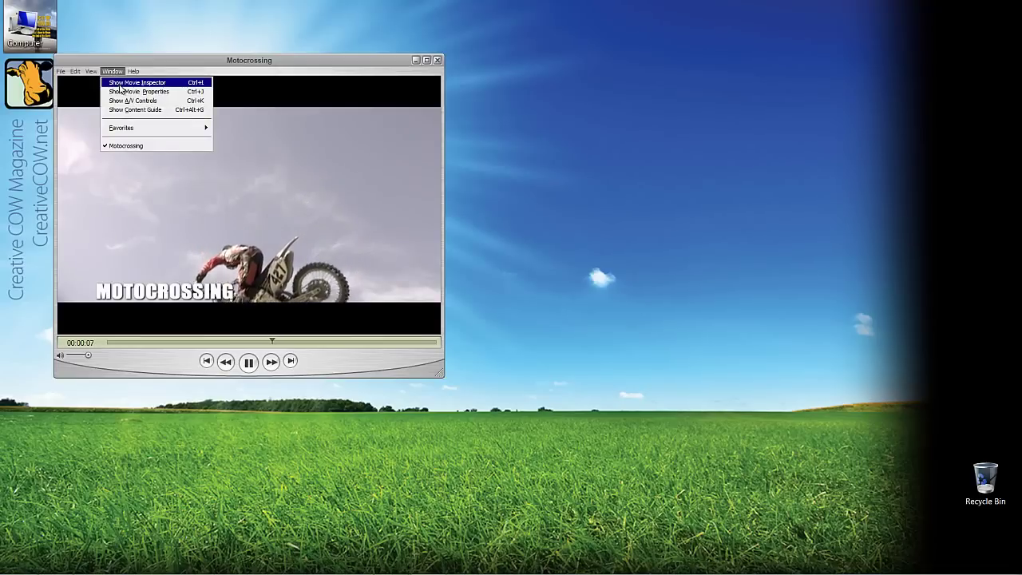
# - Show the Movie Inspector beside the movie to confirm Avid Meridien Compressed, 720 x 486, 23.98 fps
pyautogui.click(122, 92)
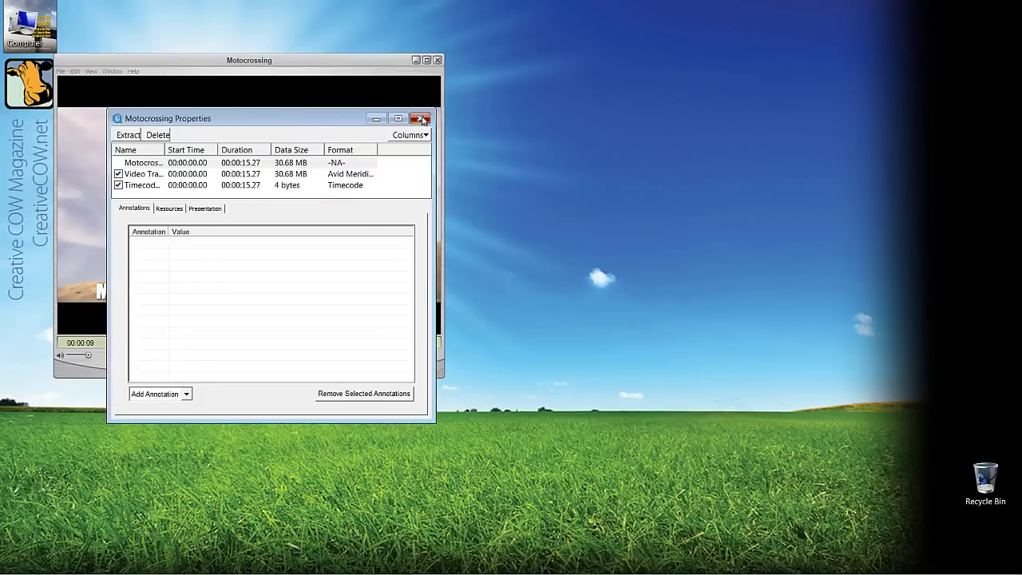
pyautogui.hotkey('ctrl', 'w')
pyautogui.click(124, 71)
pyautogui.click(127, 82)
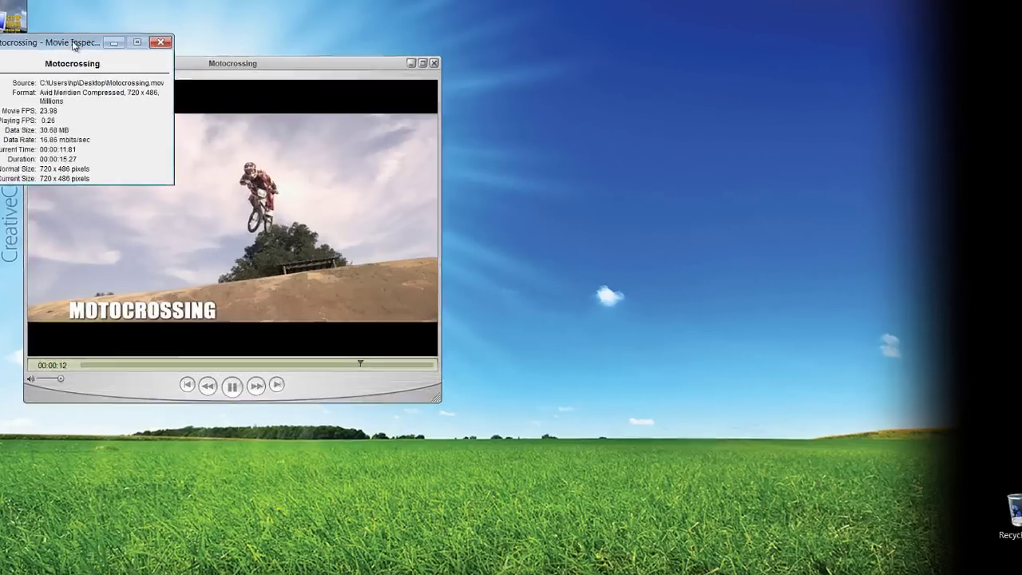
pyautogui.moveTo(73, 45); pyautogui.dragTo(559, 83)
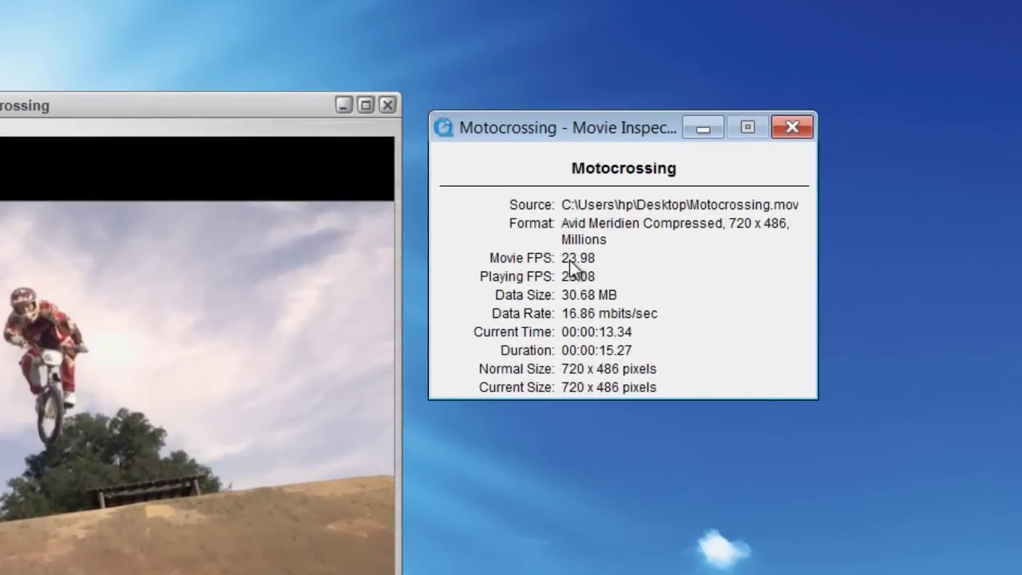